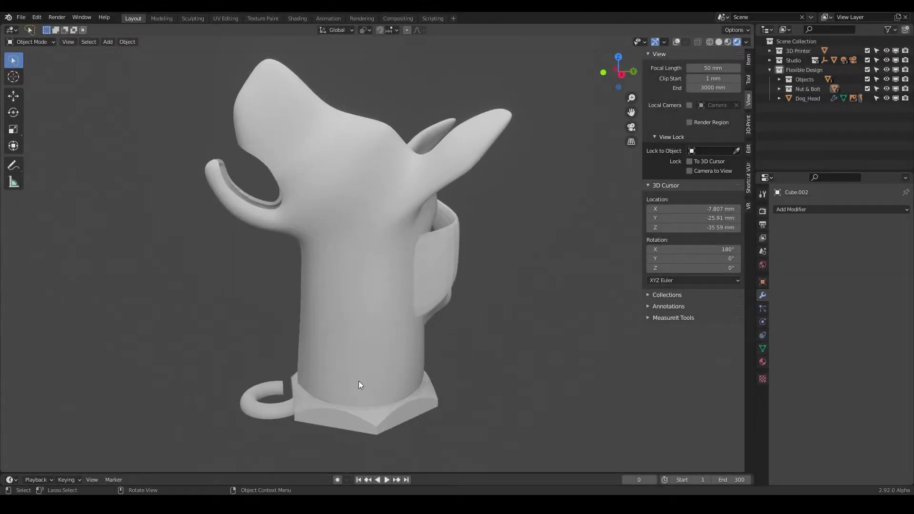
Step: Pan the viewport across the finished dog-head model
{"action": "middle_click_drag", "start_coordinate": [358, 369], "coordinate": [378, 346], "text": "shift"}
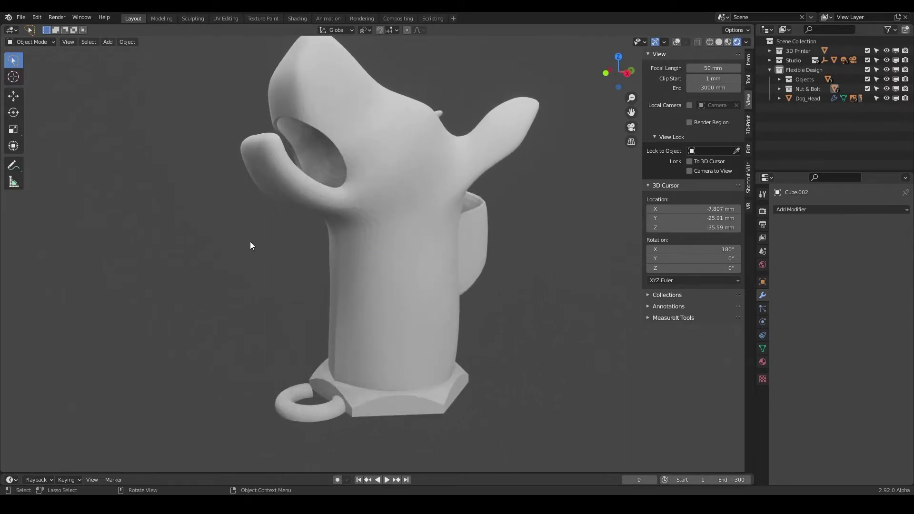
Step: Save the model under the new filename DHPD_D9.blend with Save As
{"action": "left_click", "coordinate": [21, 18]}
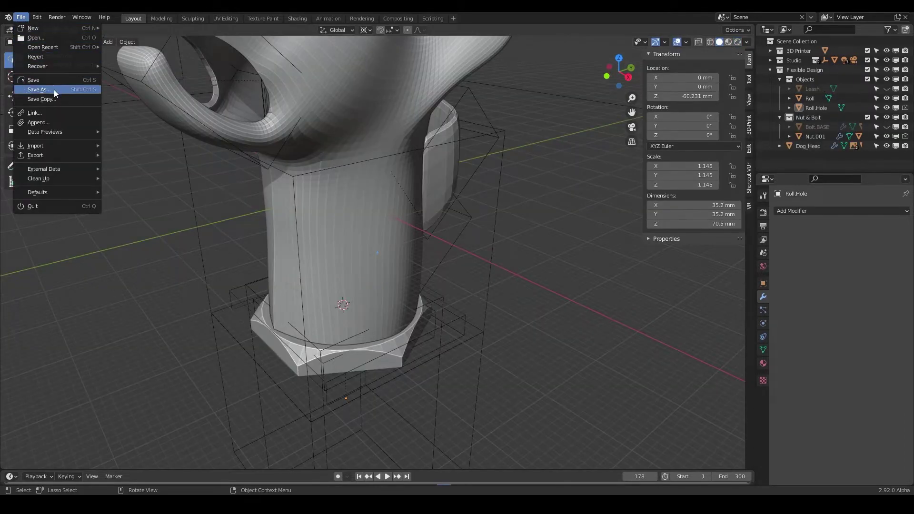
{"action": "key", "text": "ctrl+shift+s"}
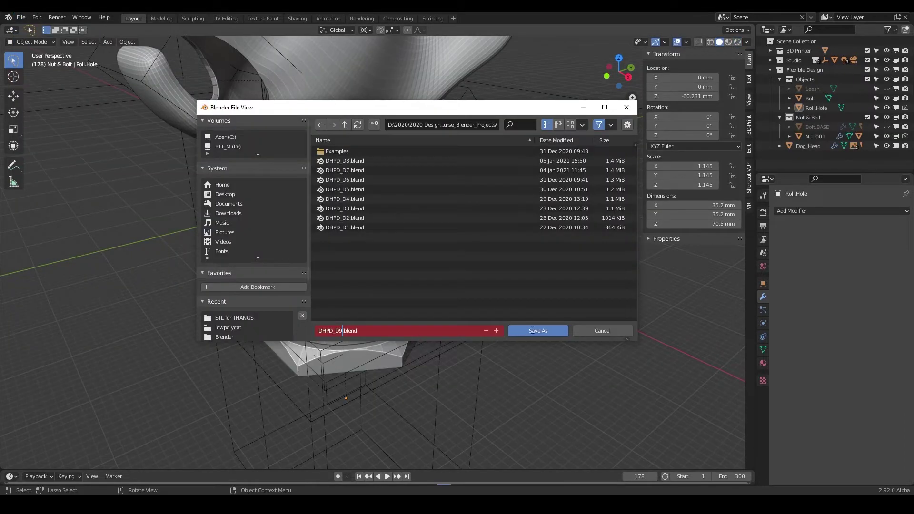
{"action": "left_click", "coordinate": [532, 331]}
{"action": "middle_click_drag", "start_coordinate": [404, 199], "coordinate": [418, 381], "text": "shift"}
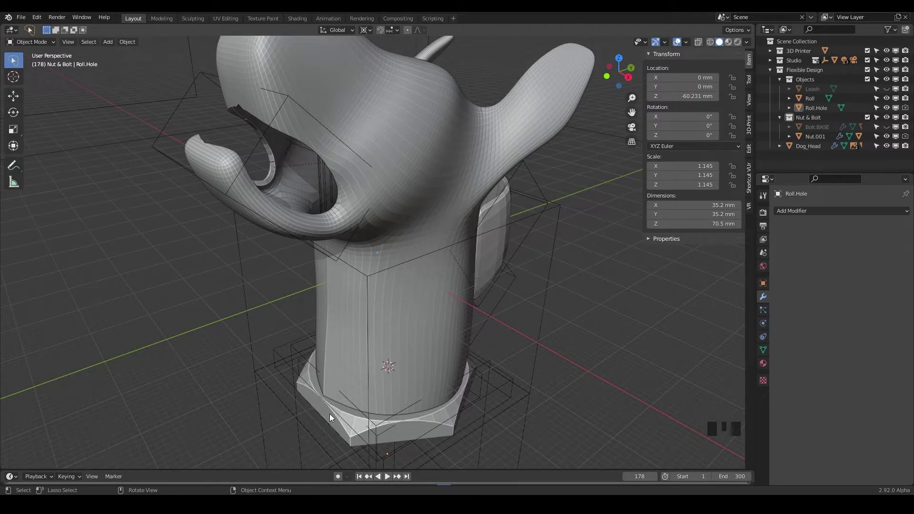
Step: Tidy the Outliner collections and select the Nut.001 nut
{"action": "left_click", "coordinate": [779, 80]}
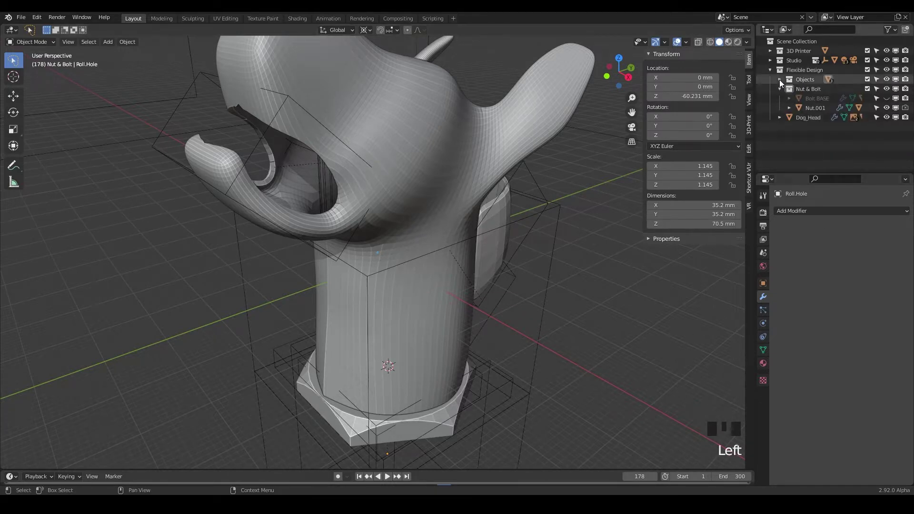
{"action": "left_click", "coordinate": [780, 89]}
{"action": "left_click", "coordinate": [808, 98]}
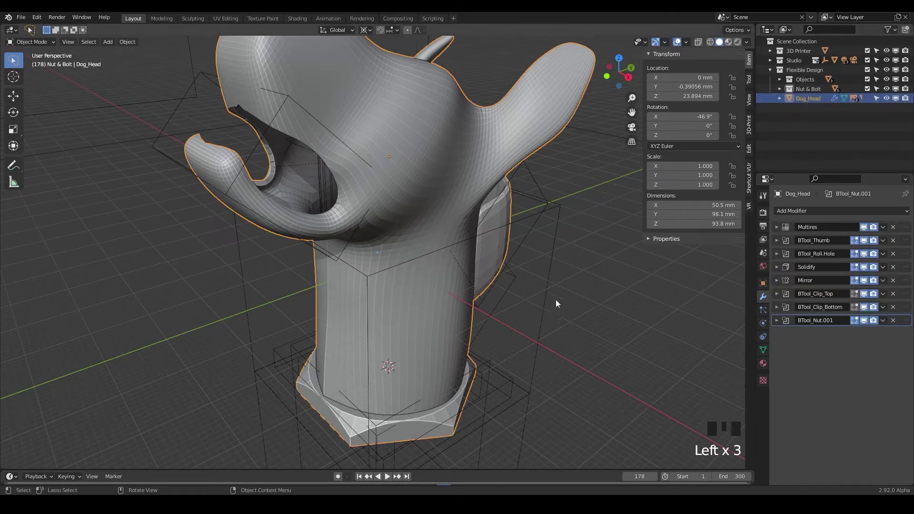
{"action": "left_click", "coordinate": [779, 89]}
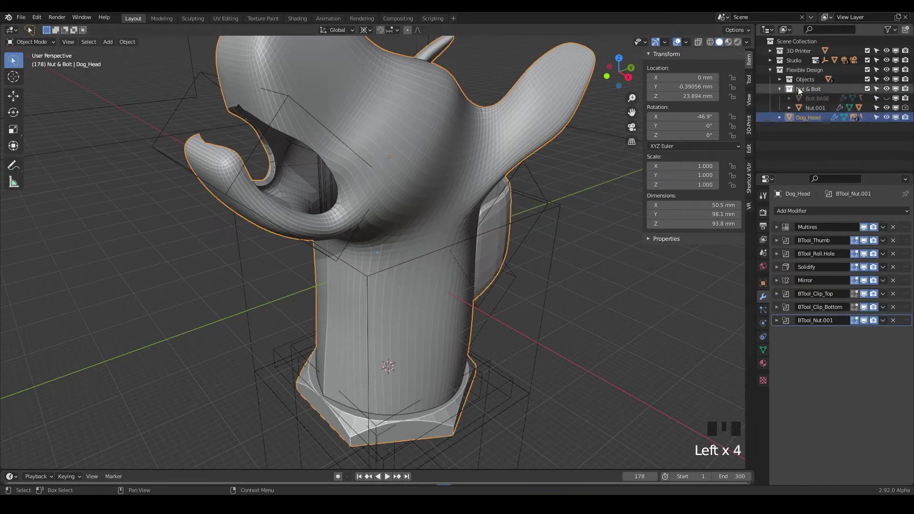
{"action": "left_click", "coordinate": [812, 107]}
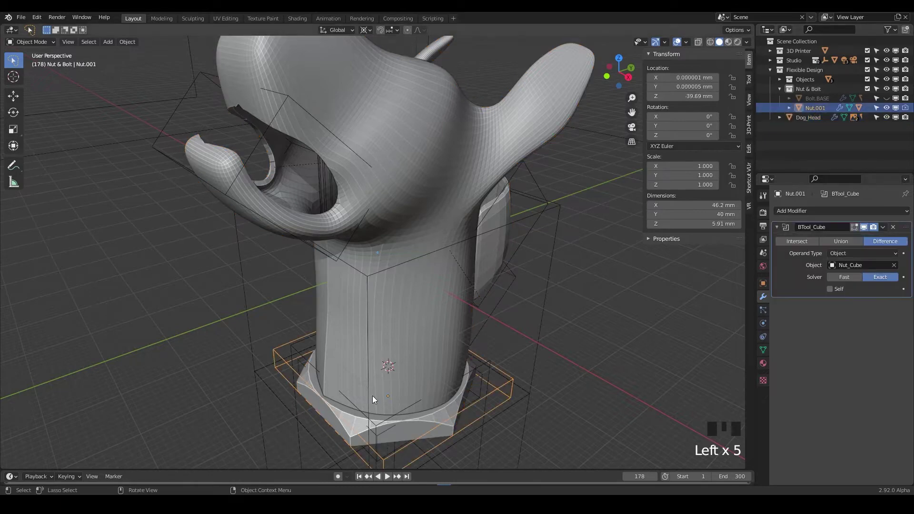
Step: Snap the 3D cursor to the nut's front edge and set its X location to 0 mm
{"action": "middle_click_drag", "start_coordinate": [391, 381], "coordinate": [317, 298], "text": "shift"}
{"action": "scroll", "coordinate": [364, 336], "scroll_direction": "up", "scroll_amount": 2}
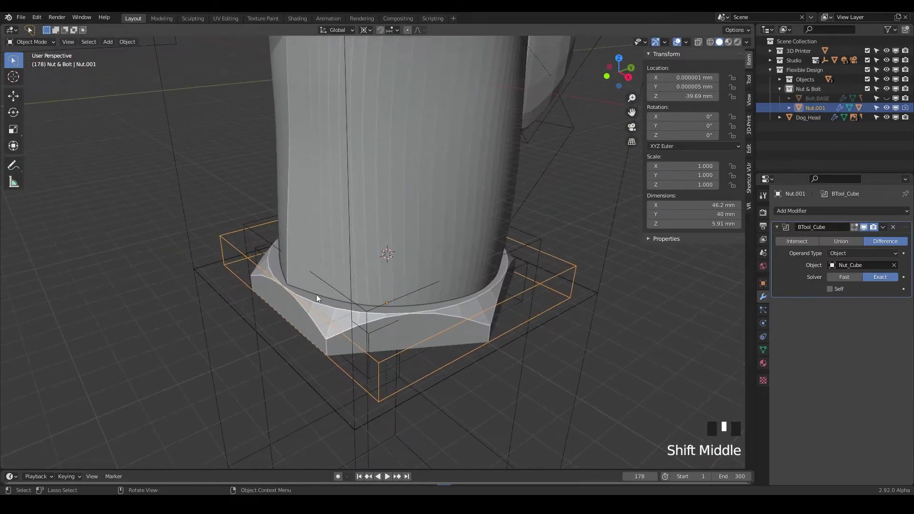
{"action": "right_click", "coordinate": [284, 304], "text": "shift"}
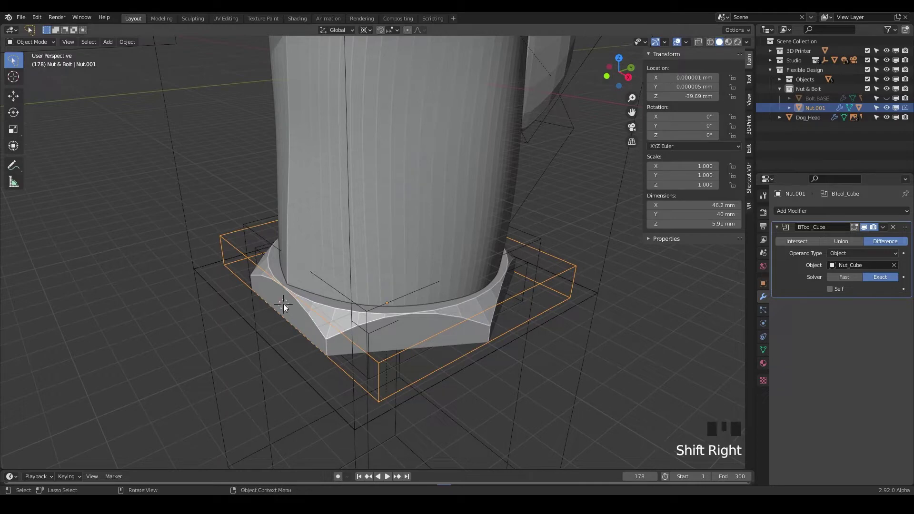
{"action": "middle_click_drag", "start_coordinate": [282, 307], "coordinate": [310, 294]}
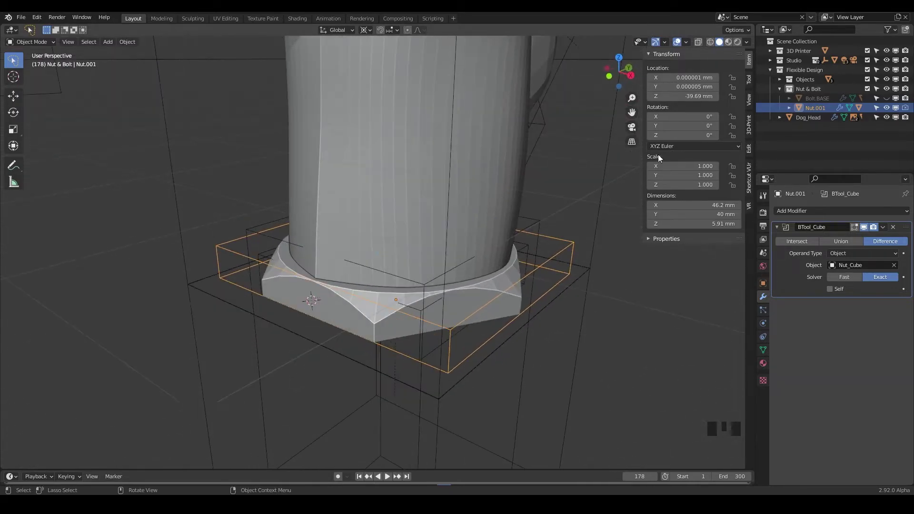
{"action": "left_click", "coordinate": [749, 100]}
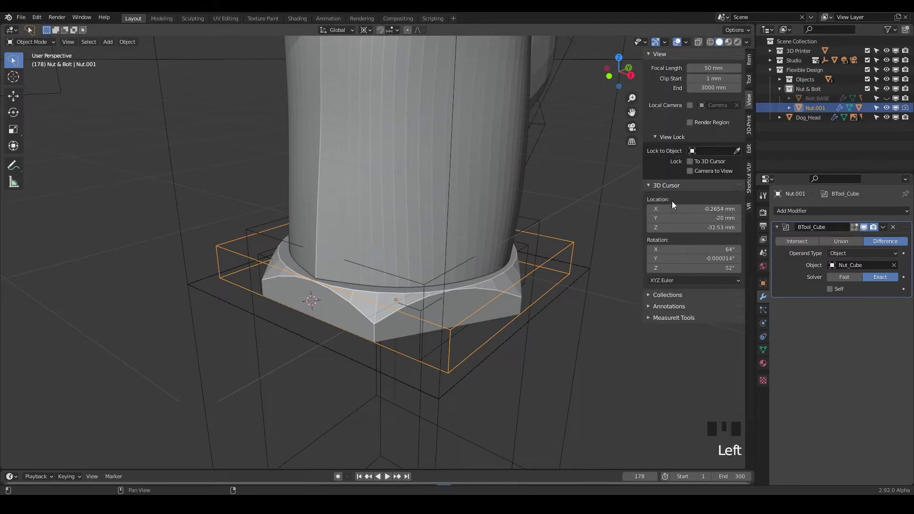
{"action": "double_click", "coordinate": [730, 208]}
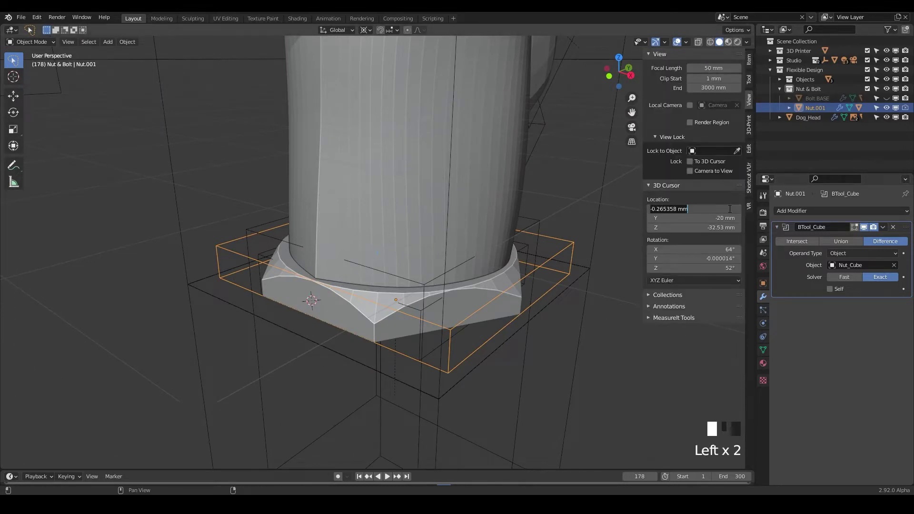
{"action": "key", "text": "Return"}
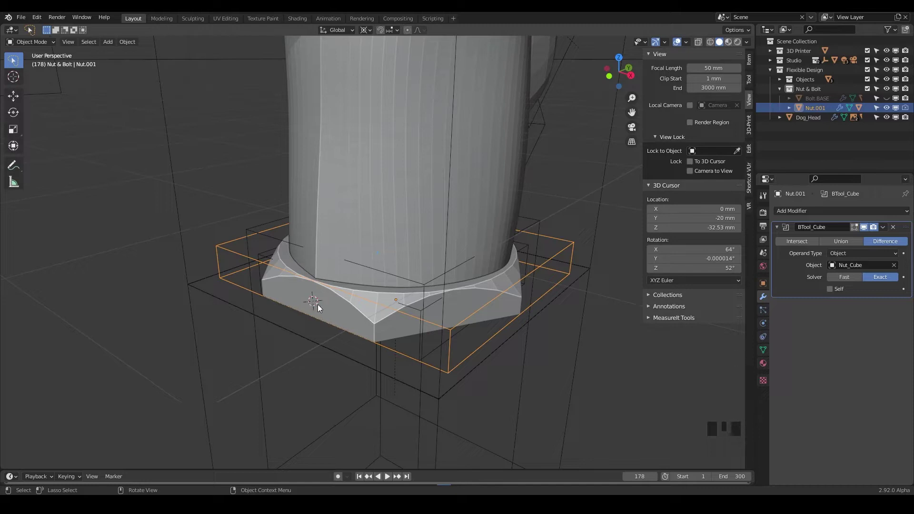
Step: Add a torus at the 3D cursor with a 5.7 mm major radius and thicker ring
{"action": "key", "text": "shift+a"}
{"action": "mouse_move", "coordinate": [317, 301]}
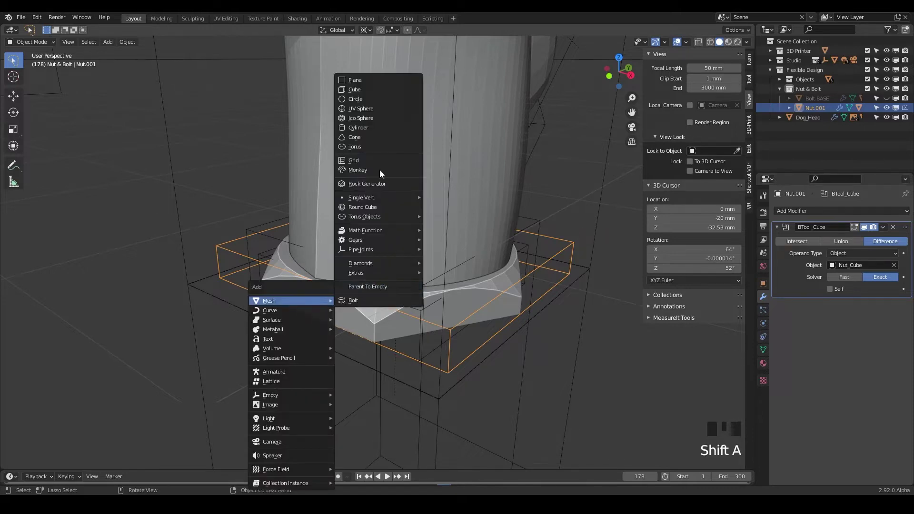
{"action": "left_click", "coordinate": [358, 147]}
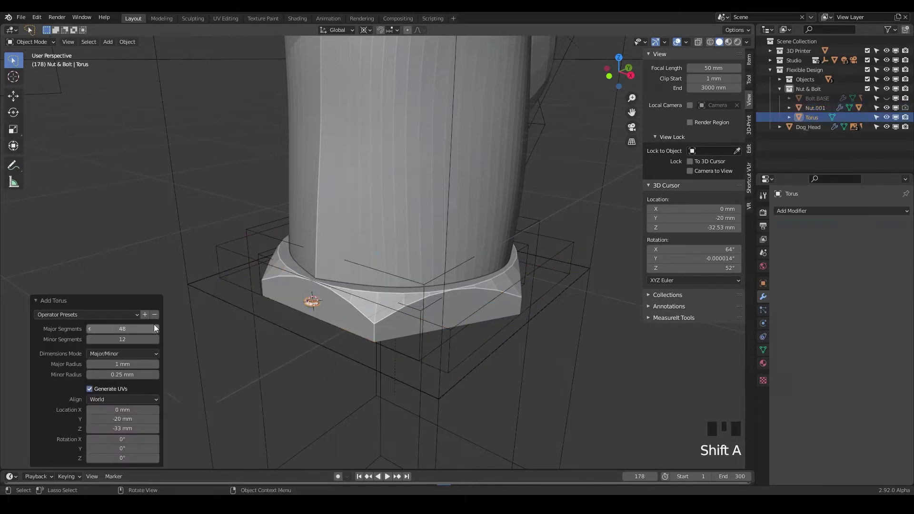
{"action": "left_click_drag", "start_coordinate": [138, 364], "coordinate": [187, 375]}
{"action": "left_click", "coordinate": [299, 322]}
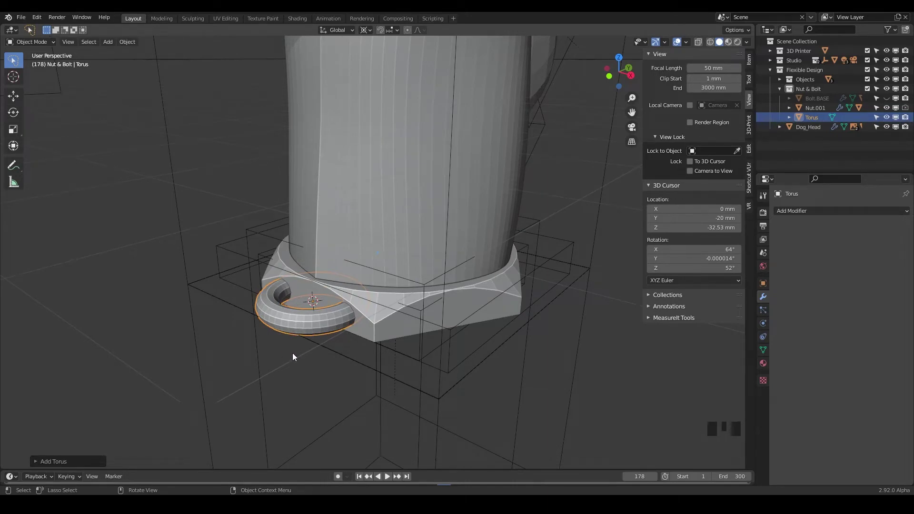
{"action": "middle_click_drag", "start_coordinate": [292, 356], "coordinate": [266, 300]}
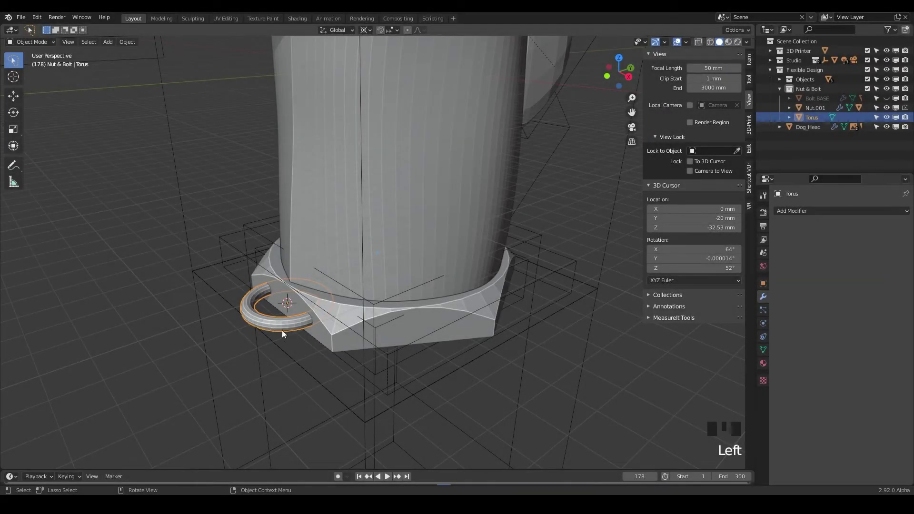
Step: Delete the torus and make the Objects collection active
{"action": "key", "text": "x"}
{"action": "left_click", "coordinate": [282, 321]}
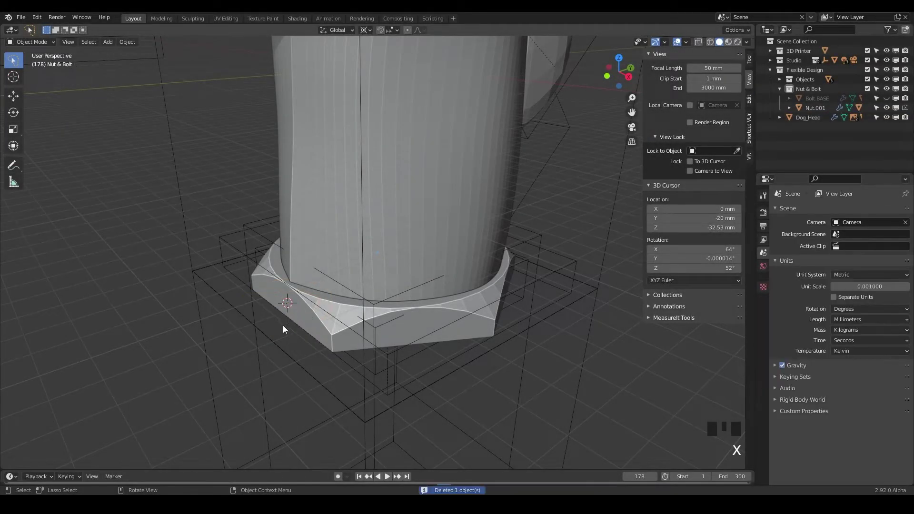
{"action": "key", "text": "ctrl+a"}
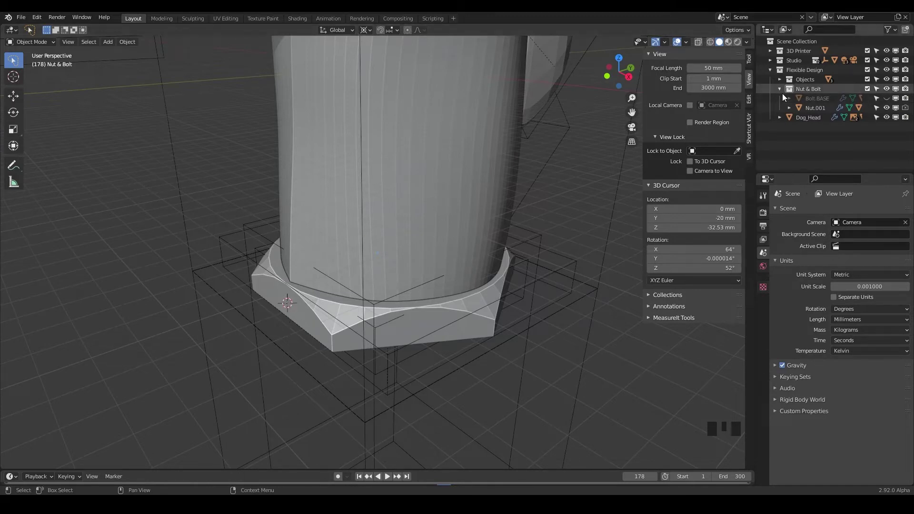
{"action": "left_click", "coordinate": [797, 80]}
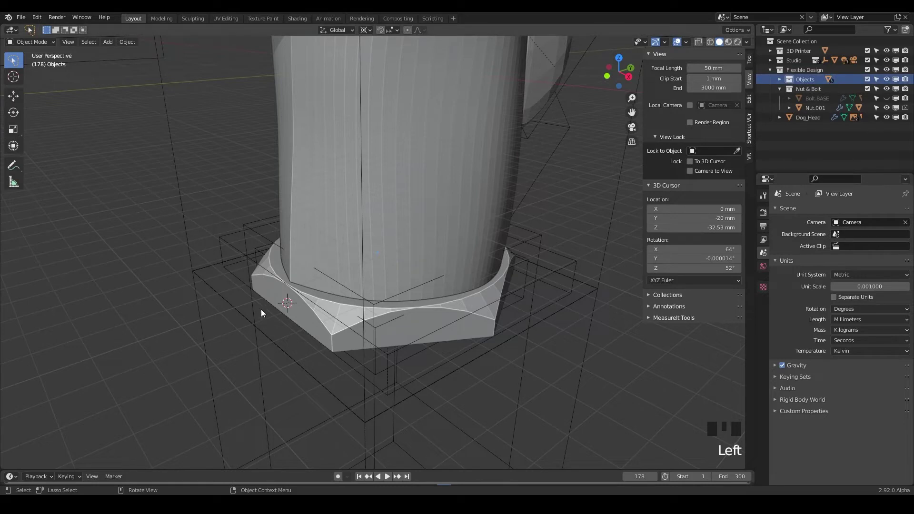
Step: Add a UV sphere at the 3D cursor with a 2.5 mm radius
{"action": "key", "text": "shift+a"}
{"action": "mouse_move", "coordinate": [258, 299]}
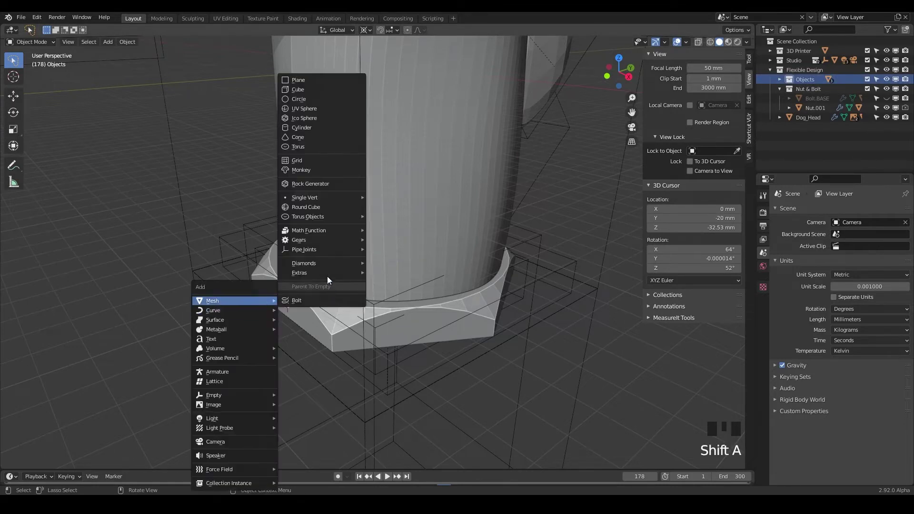
{"action": "left_click", "coordinate": [309, 109]}
{"action": "left_click", "coordinate": [90, 377]}
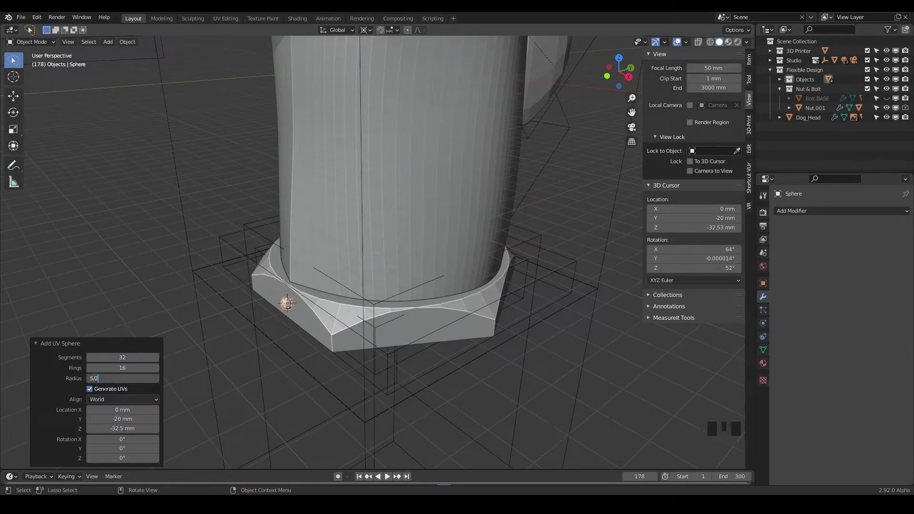
{"action": "key", "text": "Return"}
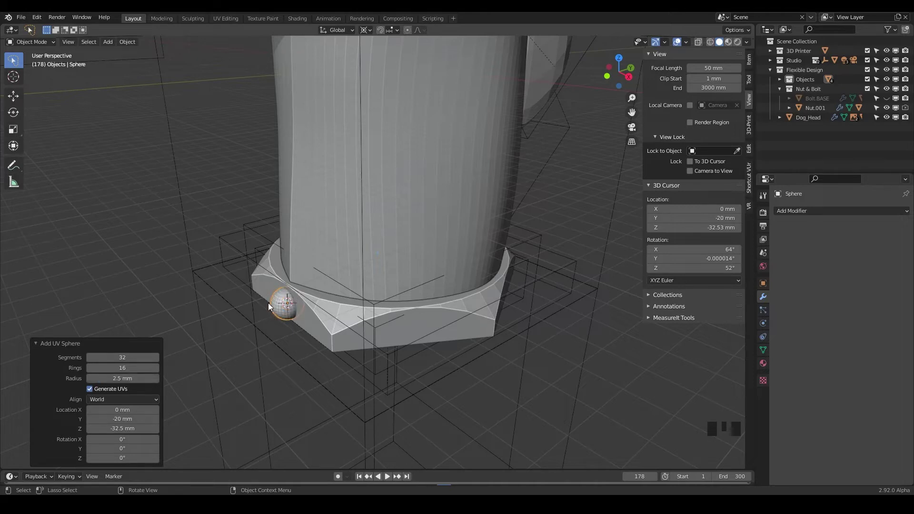
Step: Raise the sphere 5.38 mm along Z, then shift it along Y
{"action": "key", "text": "g"}
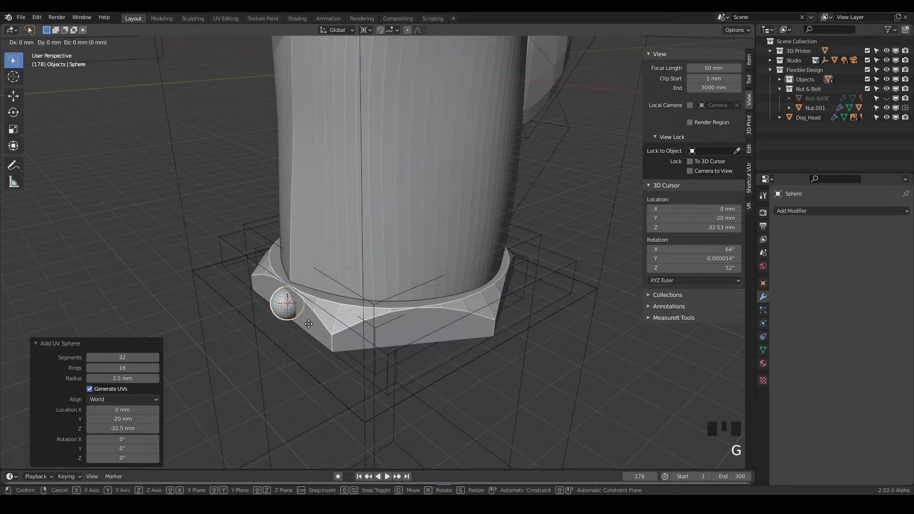
{"action": "key", "text": "z"}
{"action": "left_click", "coordinate": [308, 292]}
{"action": "key", "text": "g"}
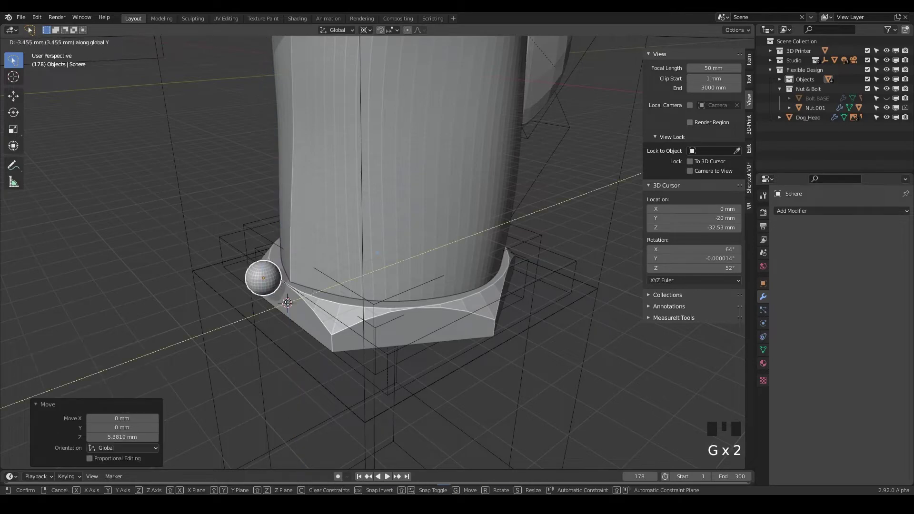
{"action": "key", "text": "y"}
{"action": "left_click", "coordinate": [287, 310]}
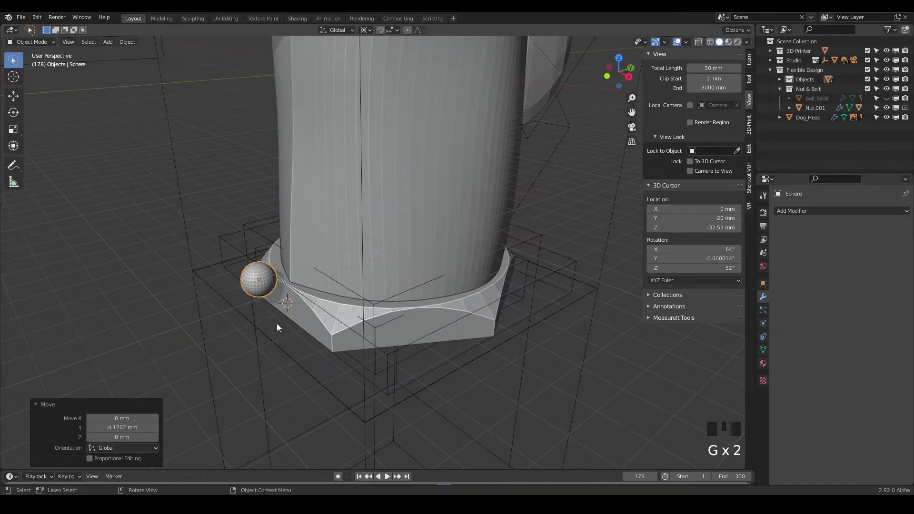
{"action": "middle_click_drag", "start_coordinate": [278, 322], "coordinate": [409, 285]}
Step: Rename the Sphere object to Knot in the Outliner
{"action": "left_click", "coordinate": [778, 78]}
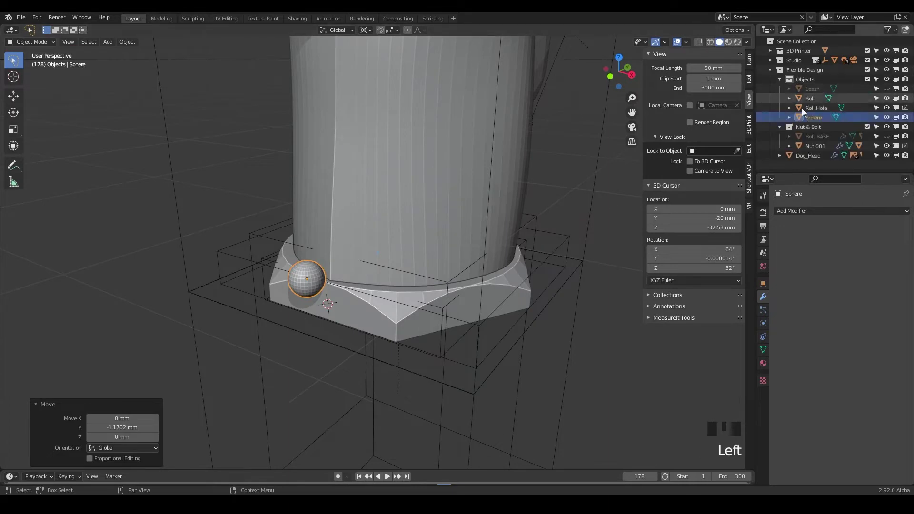
{"action": "double_click", "coordinate": [813, 117]}
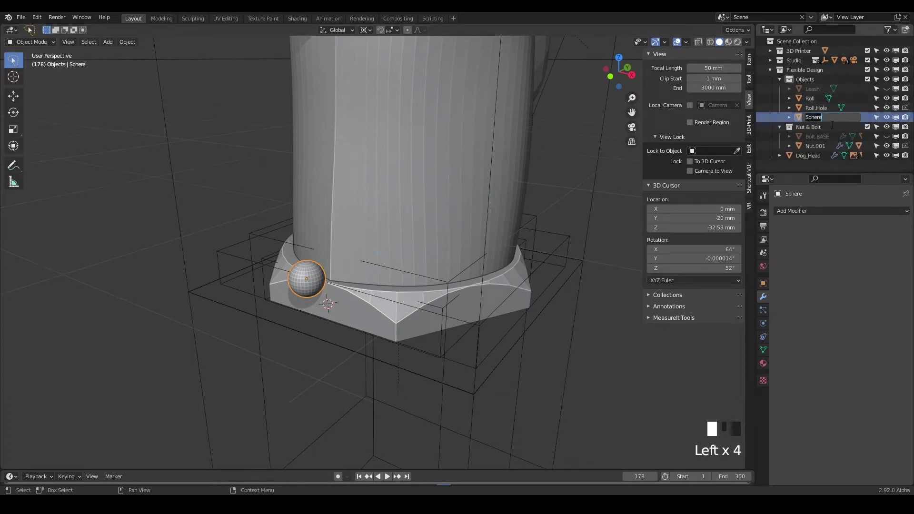
{"action": "key", "text": "Return"}
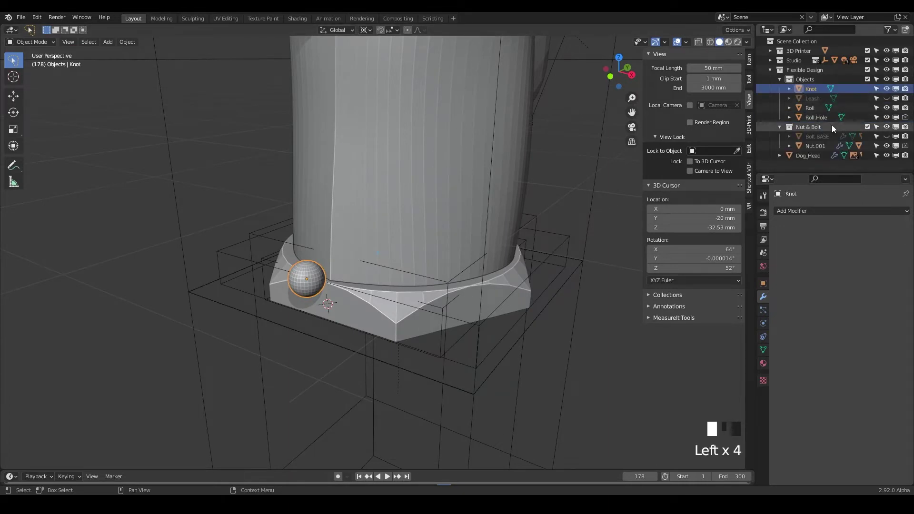
{"action": "left_click", "coordinate": [356, 315]}
{"action": "middle_click_drag", "start_coordinate": [366, 306], "coordinate": [299, 310]}
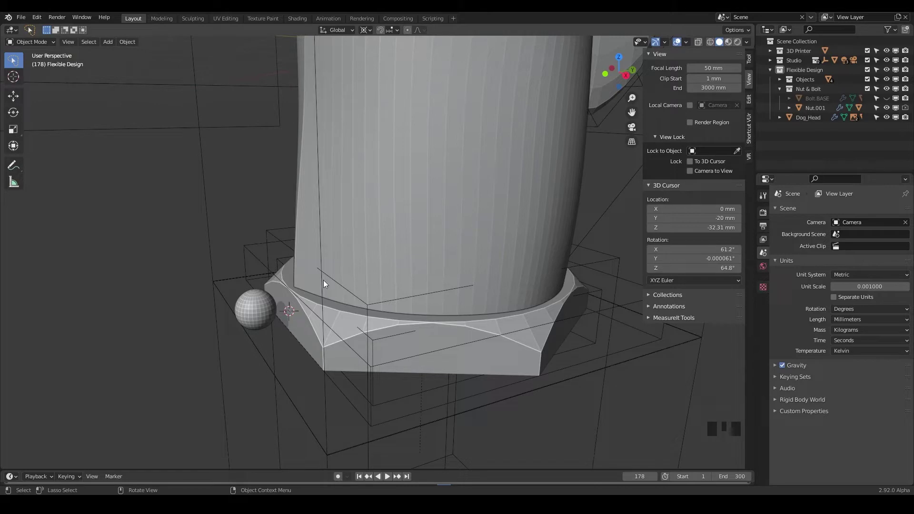
Step: Make Flexible Design the active collection and add a torus at the 3D cursor
{"action": "left_click", "coordinate": [807, 70]}
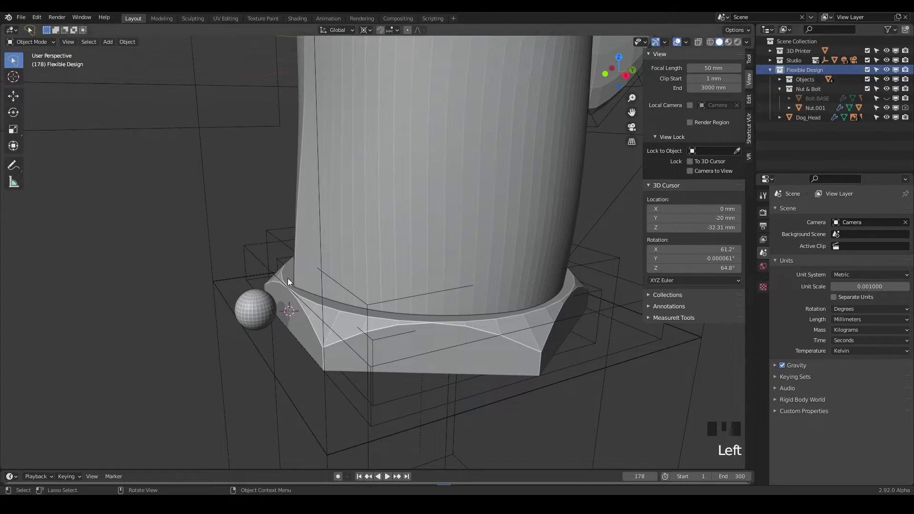
{"action": "key", "text": "shift+a"}
{"action": "mouse_move", "coordinate": [287, 278]}
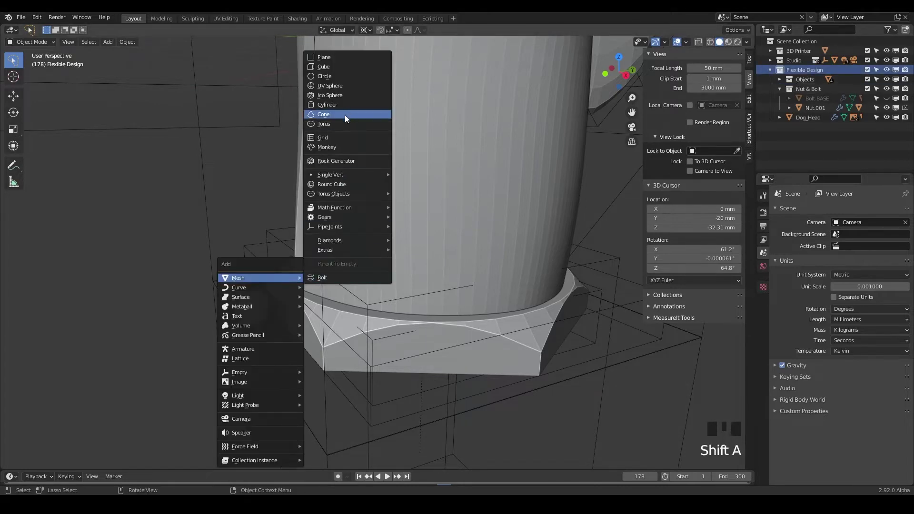
{"action": "left_click", "coordinate": [336, 125]}
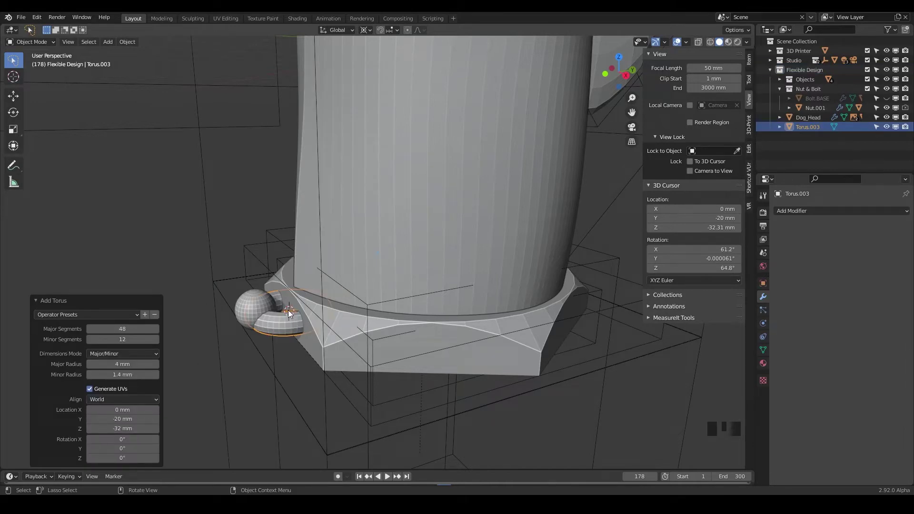
Step: Position the torus at Y -24 mm and Z -34 mm with a 3.5 mm major radius
{"action": "left_click_drag", "start_coordinate": [123, 418], "coordinate": [107, 419]}
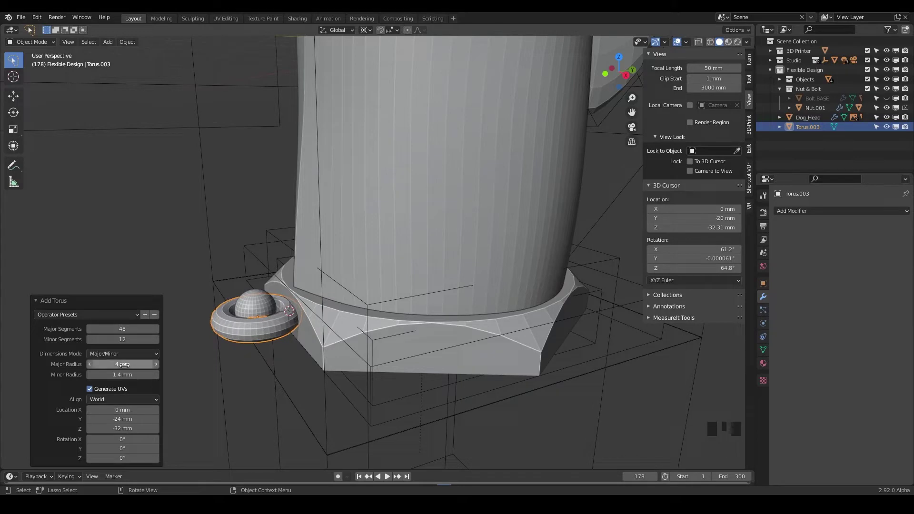
{"action": "mouse_move", "coordinate": [123, 364]}
{"action": "left_mouse_down"}
{"action": "mouse_move", "coordinate": [114, 364]}
{"action": "mouse_move", "coordinate": [124, 374]}
{"action": "left_mouse_up"}
{"action": "left_click_drag", "start_coordinate": [123, 428], "coordinate": [120, 429]}
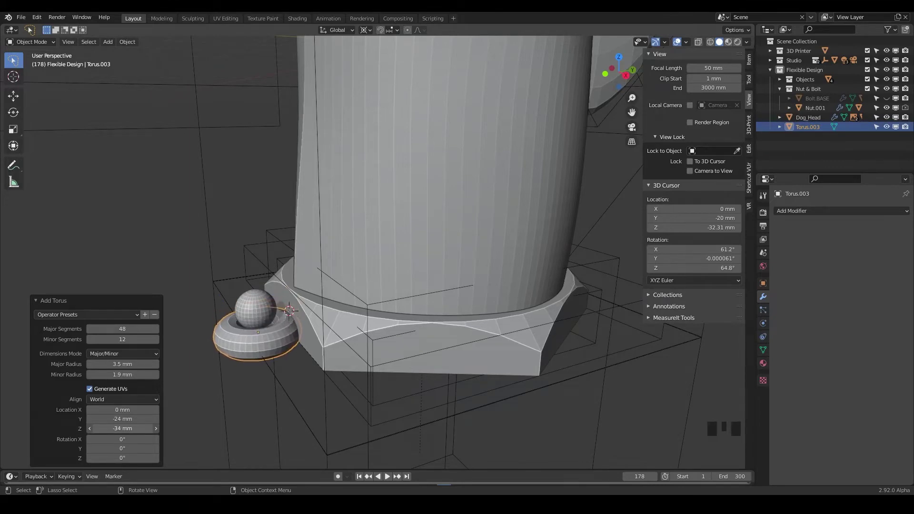
{"action": "left_click_drag", "start_coordinate": [122, 428], "coordinate": [135, 429]}
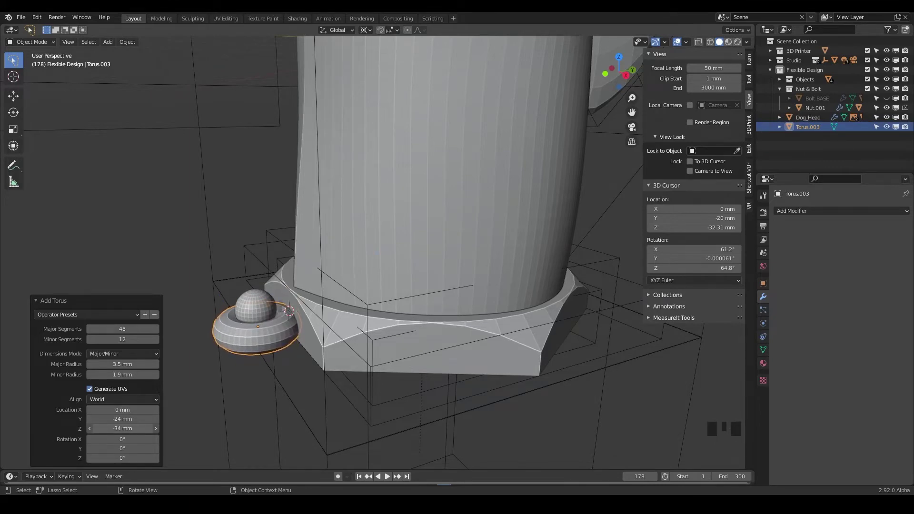
{"action": "middle_click_drag", "start_coordinate": [295, 348], "coordinate": [275, 342]}
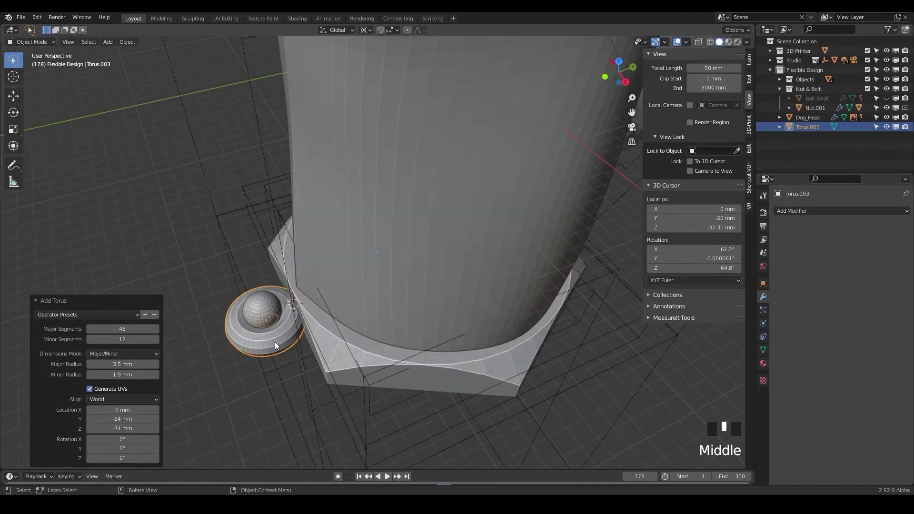
{"action": "left_click", "coordinate": [223, 366]}
{"action": "middle_click_drag", "start_coordinate": [223, 365], "coordinate": [267, 333]}
Step: Rename the torus to Poop Loop and move it into the Nut & Bolt collection
{"action": "double_click", "coordinate": [808, 126]}
{"action": "type", "text": "Poop Loop"}
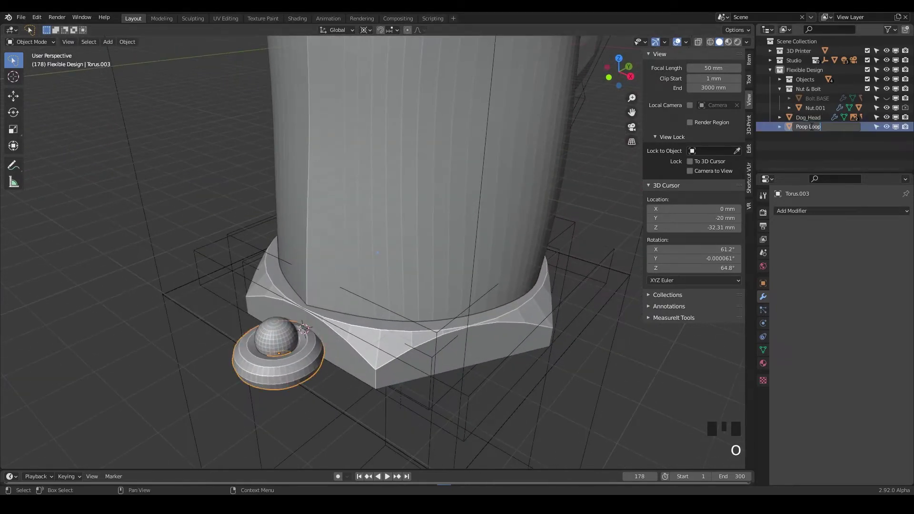
{"action": "key", "text": "Return"}
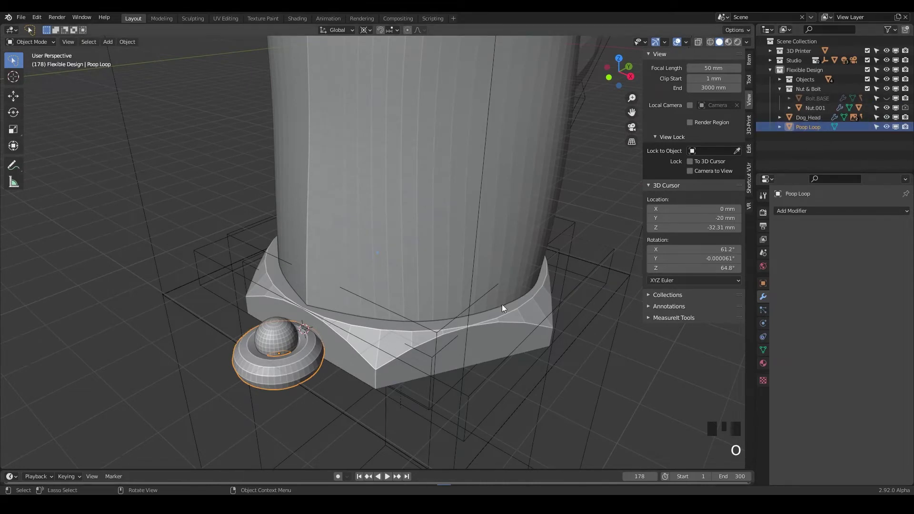
{"action": "middle_click_drag", "start_coordinate": [316, 394], "coordinate": [291, 337]}
{"action": "left_click", "coordinate": [439, 376]}
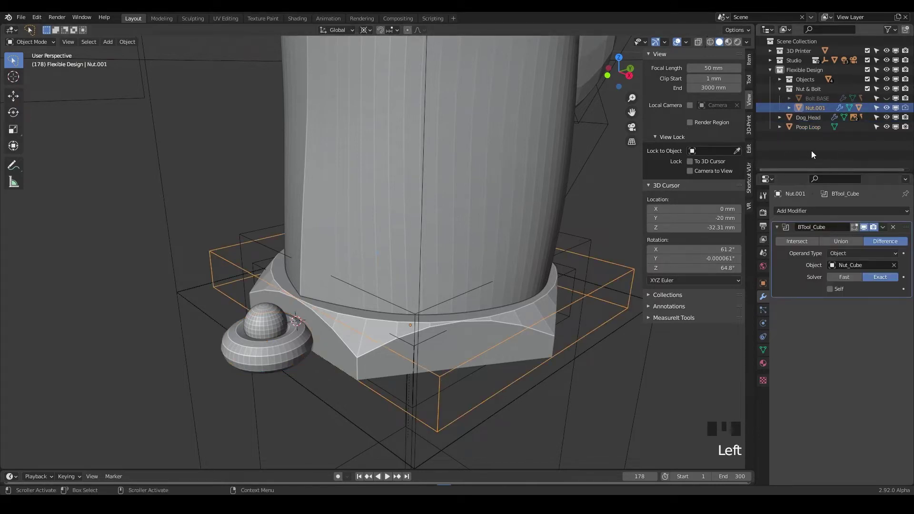
{"action": "left_click", "coordinate": [809, 127]}
{"action": "left_click_drag", "start_coordinate": [804, 127], "coordinate": [804, 88]}
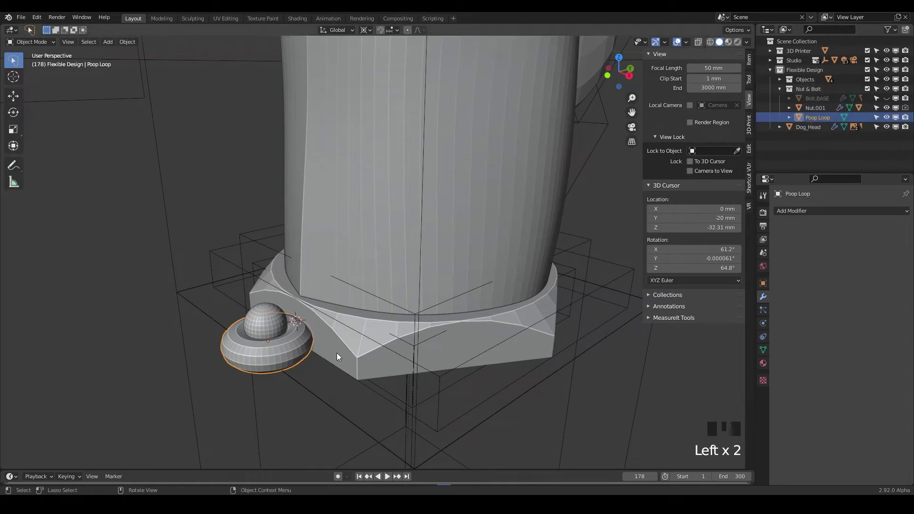
Step: Select Poop Loop, then Nut.001 as active, and apply a BoolTool Union
{"action": "left_click", "coordinate": [286, 353]}
{"action": "left_click", "coordinate": [363, 355], "text": "shift"}
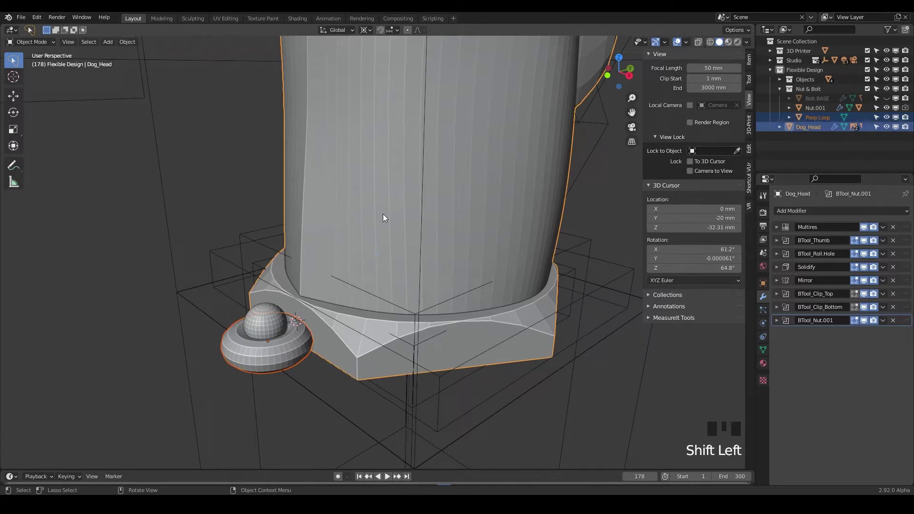
{"action": "left_click", "coordinate": [226, 261]}
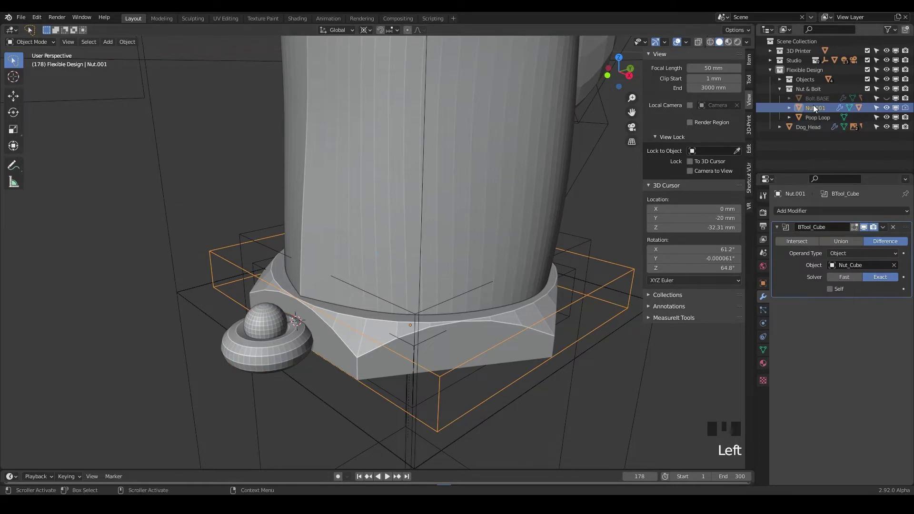
{"action": "left_click", "coordinate": [284, 356]}
{"action": "left_click", "coordinate": [235, 267], "text": "shift"}
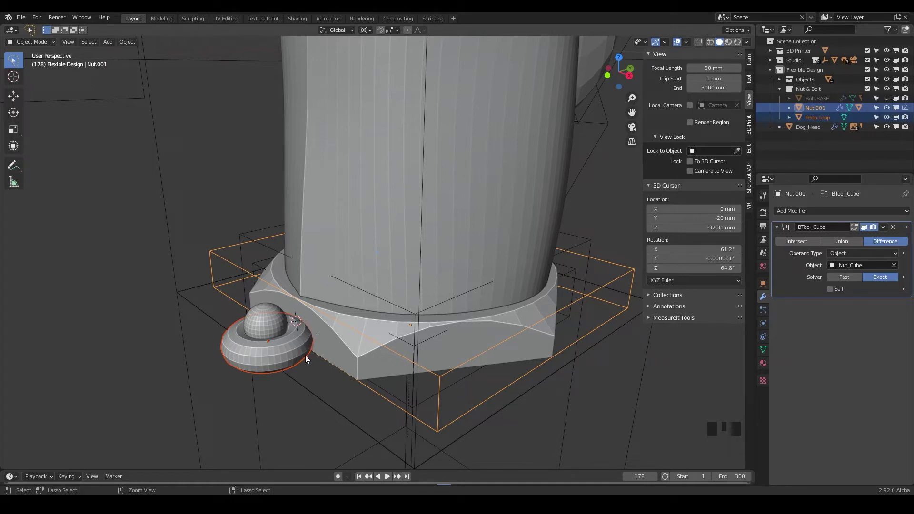
{"action": "key", "text": "ctrl+KP_Add"}
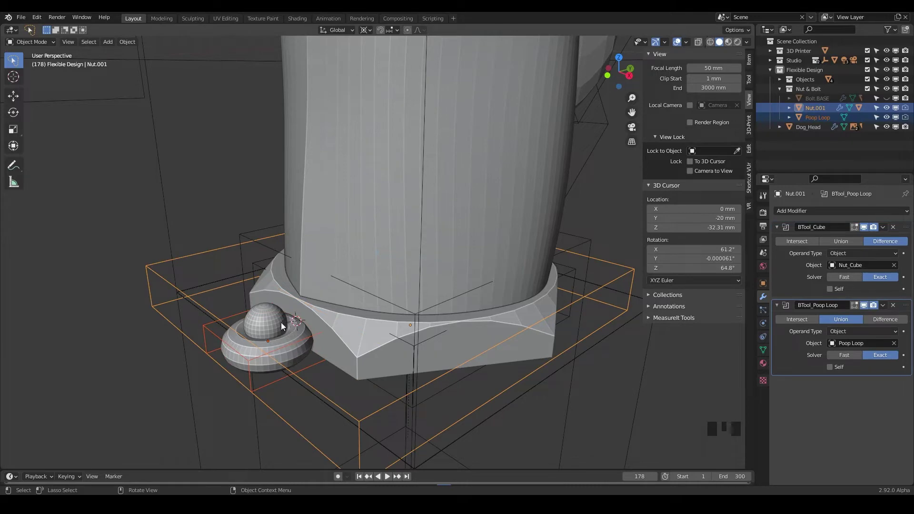
Step: Zoom and orbit around the Poop Loop torus and nut to inspect the union
{"action": "double_click", "coordinate": [300, 333]}
{"action": "scroll", "coordinate": [301, 333], "scroll_direction": "down", "scroll_amount": 2}
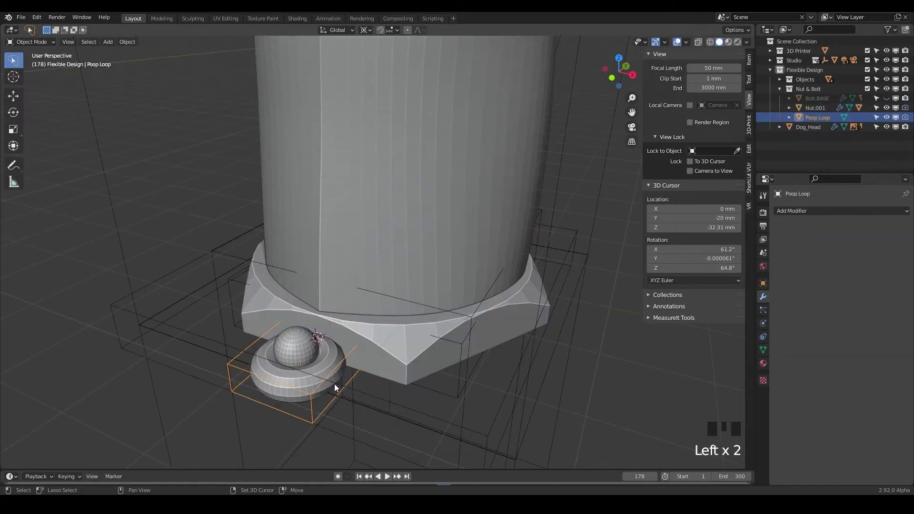
{"action": "middle_click_drag", "start_coordinate": [334, 383], "coordinate": [301, 321], "text": "shift"}
{"action": "scroll", "coordinate": [262, 327], "scroll_direction": "up", "scroll_amount": 2}
{"action": "scroll", "coordinate": [307, 305], "scroll_direction": "up", "scroll_amount": 1}
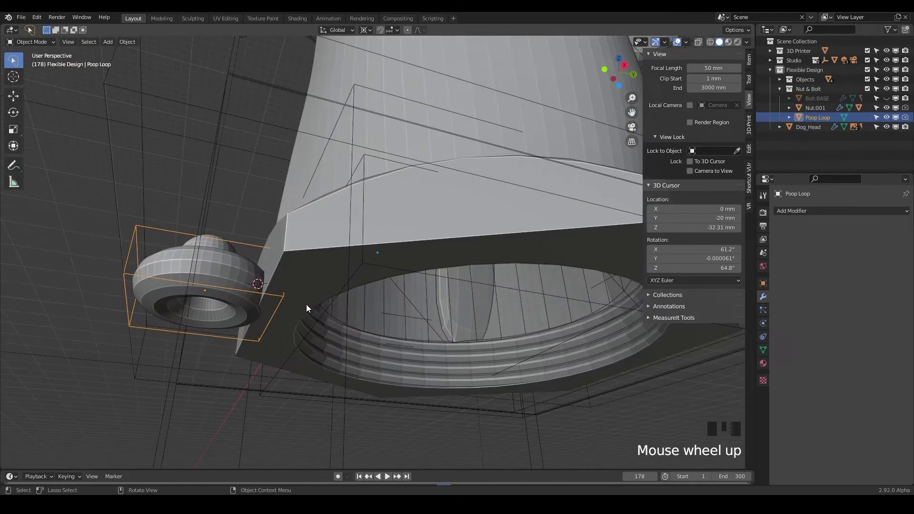
{"action": "left_click", "coordinate": [288, 253]}
{"action": "scroll", "coordinate": [288, 259], "scroll_direction": "down", "scroll_amount": 2}
{"action": "middle_click_drag", "start_coordinate": [294, 270], "coordinate": [287, 296]}
Step: Select the Nut_Cube cutter box and switch to Right Orthographic view
{"action": "left_click", "coordinate": [280, 310]}
{"action": "middle_click_drag", "start_coordinate": [261, 336], "coordinate": [253, 335]}
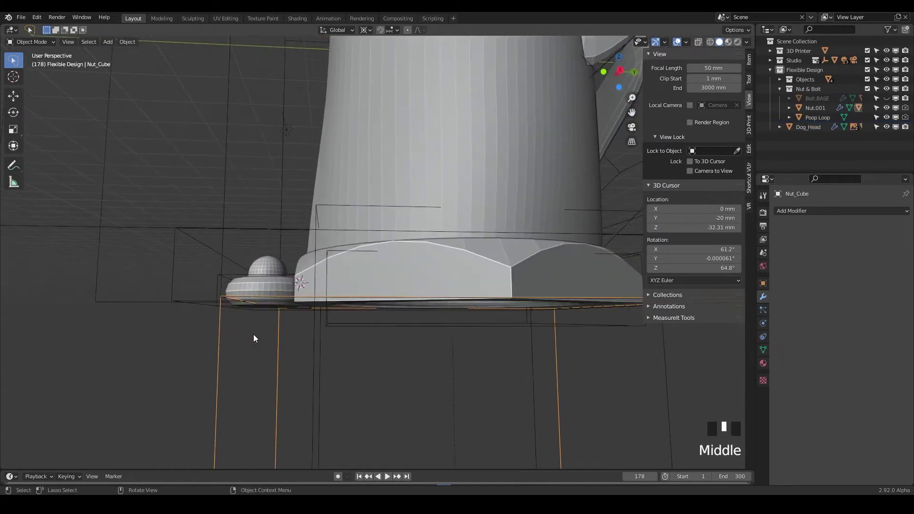
{"action": "key", "text": "KP_3"}
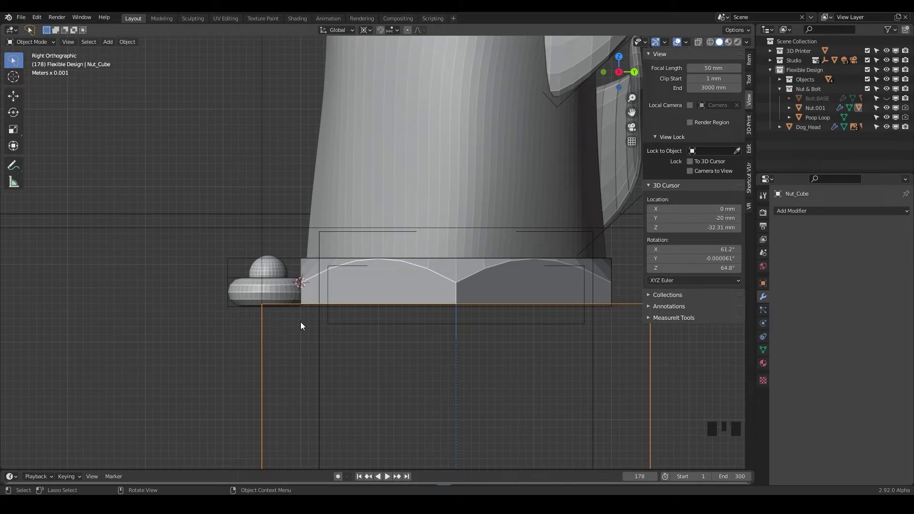
Step: In Edit Mode face select, move the Nut_Cube side face -17.66 mm along global Y
{"action": "key", "text": "Tab"}
{"action": "middle_click_drag", "start_coordinate": [300, 327], "coordinate": [291, 347]}
{"action": "scroll", "coordinate": [291, 348], "scroll_direction": "down", "scroll_amount": 2}
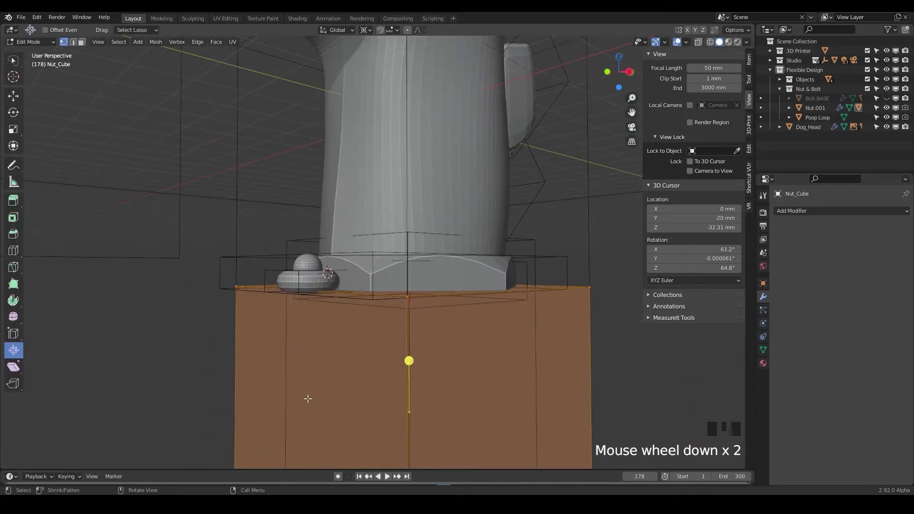
{"action": "left_click", "coordinate": [81, 42]}
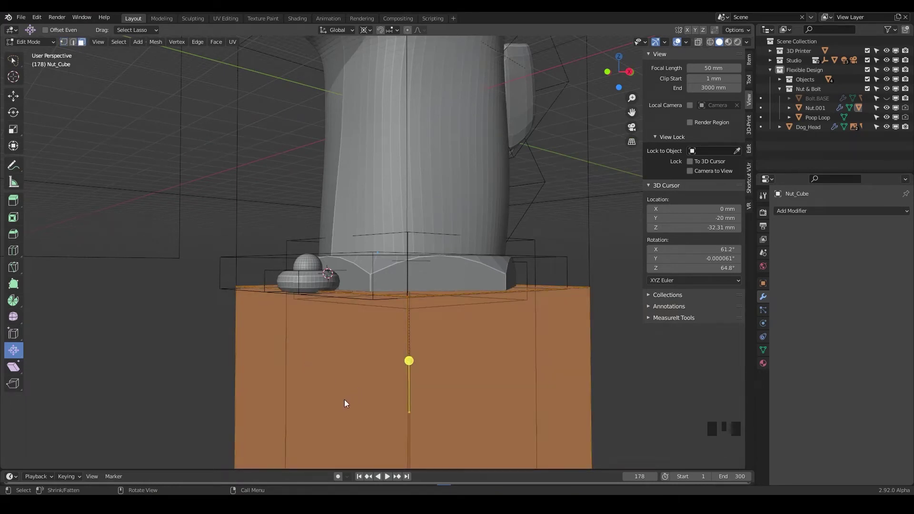
{"action": "middle_click_drag", "start_coordinate": [375, 363], "coordinate": [245, 358], "text": "shift"}
{"action": "left_click", "coordinate": [13, 96]}
{"action": "left_click", "coordinate": [13, 60]}
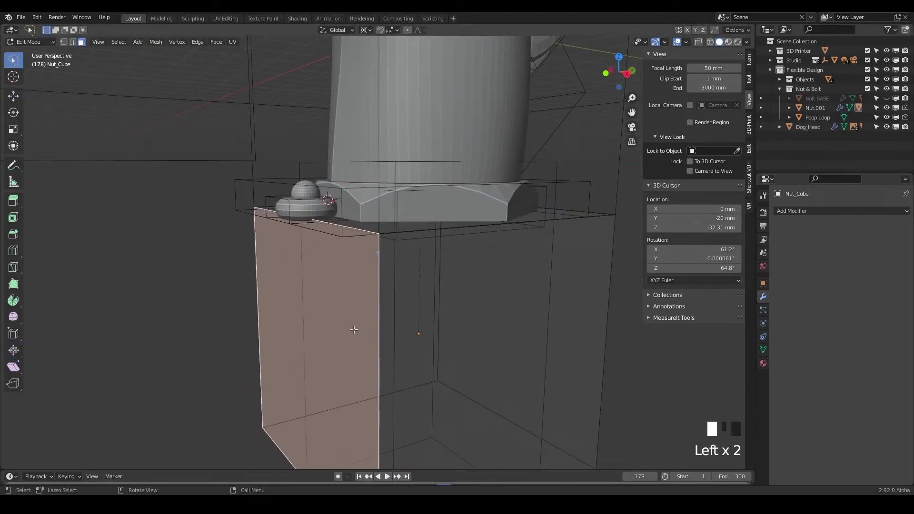
{"action": "key", "text": "g"}
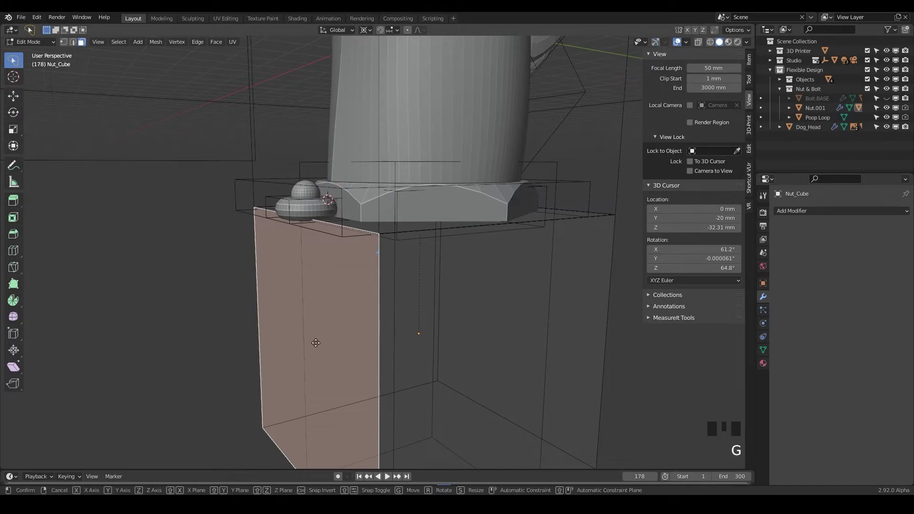
{"action": "middle_click_drag", "start_coordinate": [310, 342], "coordinate": [297, 283]}
{"action": "left_click", "coordinate": [265, 344]}
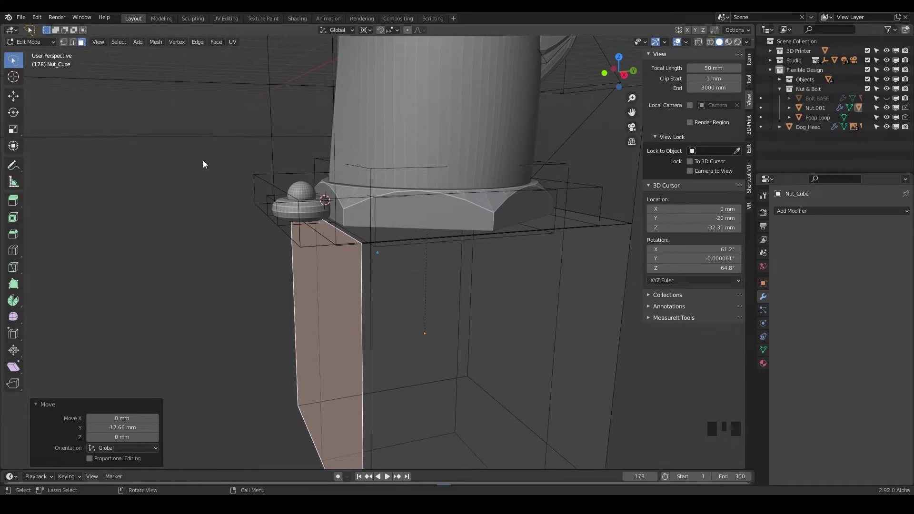
Step: Save the file and set Dog_Head's Multires Level Viewport to 2
{"action": "key", "text": "Tab"}
{"action": "key", "text": "ctrl+s"}
{"action": "left_click", "coordinate": [476, 142]}
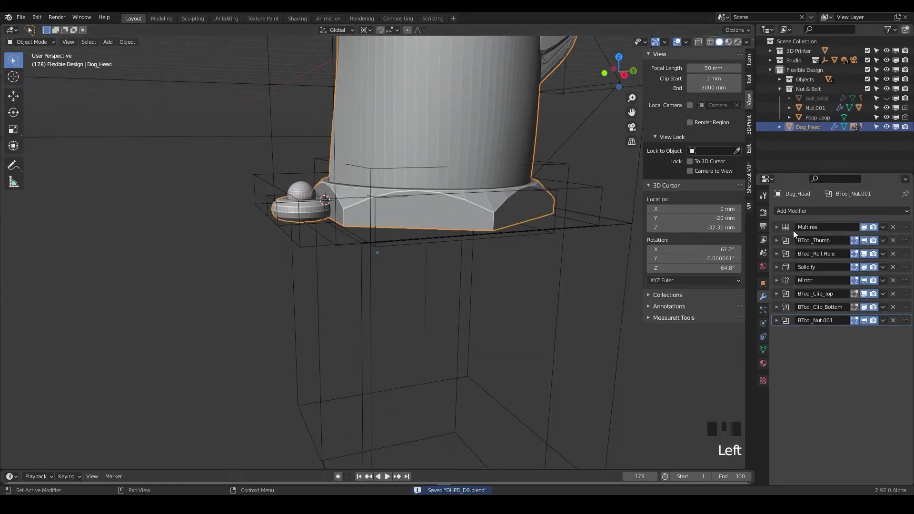
{"action": "left_click", "coordinate": [776, 227]}
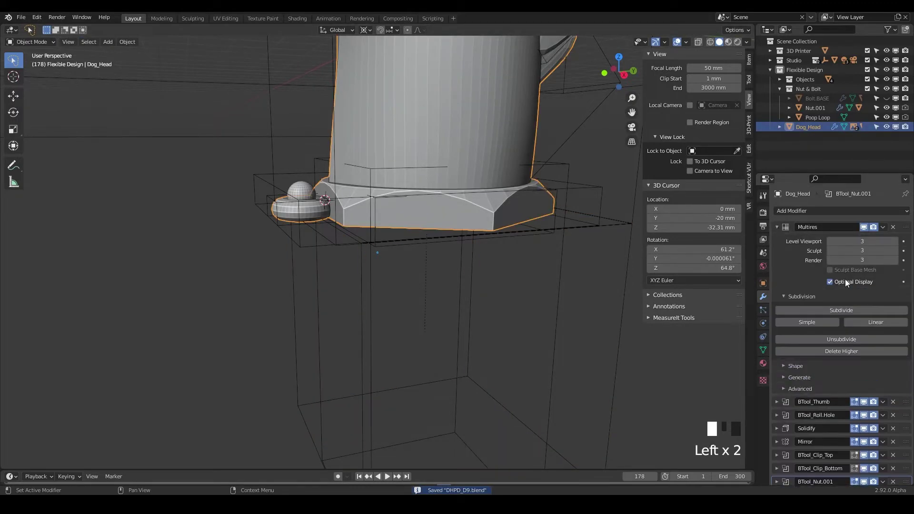
{"action": "left_click", "coordinate": [829, 241]}
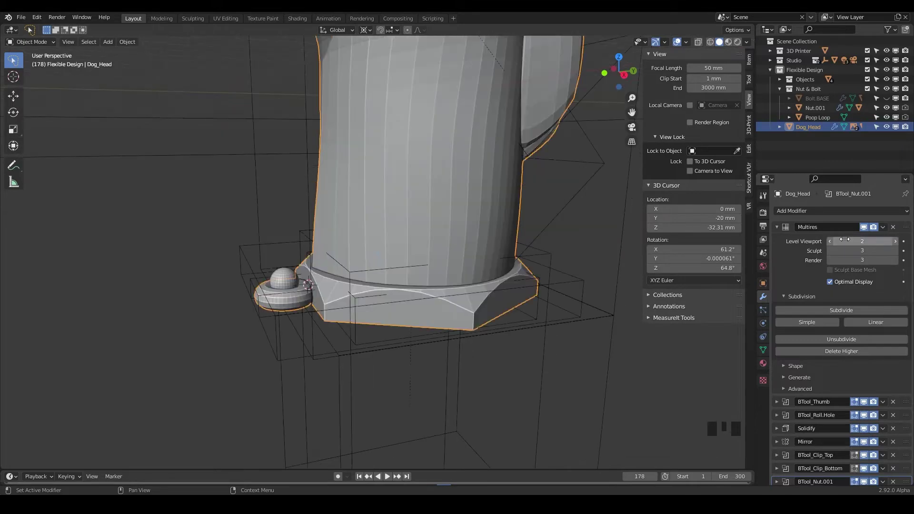
Step: Orbit to the neck, view it in Right Orthographic, and select the Nut_Cube cutter
{"action": "middle_click_drag", "start_coordinate": [492, 249], "coordinate": [420, 292]}
{"action": "mouse_move", "coordinate": [395, 330]}
{"action": "middle_mouse_down"}
{"action": "mouse_move", "coordinate": [343, 351]}
{"action": "mouse_move", "coordinate": [396, 343]}
{"action": "middle_mouse_up"}
{"action": "key", "text": "KP_3"}
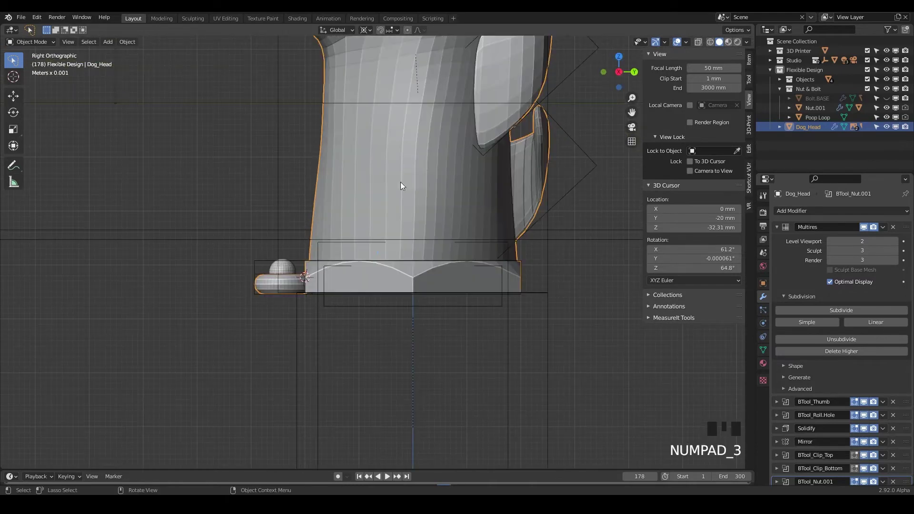
{"action": "left_click", "coordinate": [298, 328]}
{"action": "middle_click_drag", "start_coordinate": [298, 327], "coordinate": [367, 252]}
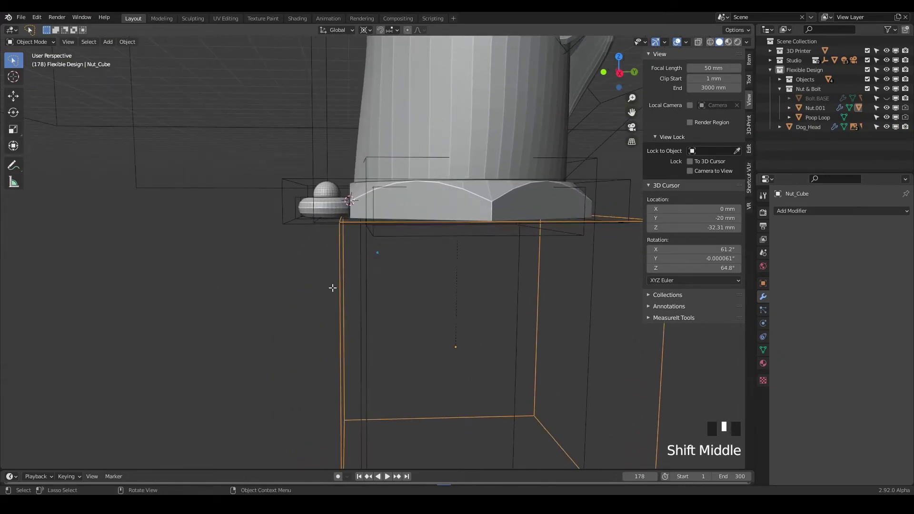
Step: Move the selected Nut_Cube face -17.456 mm along global Y in Edit Mode
{"action": "key", "text": "Tab"}
{"action": "key", "text": "g"}
{"action": "key", "text": "y"}
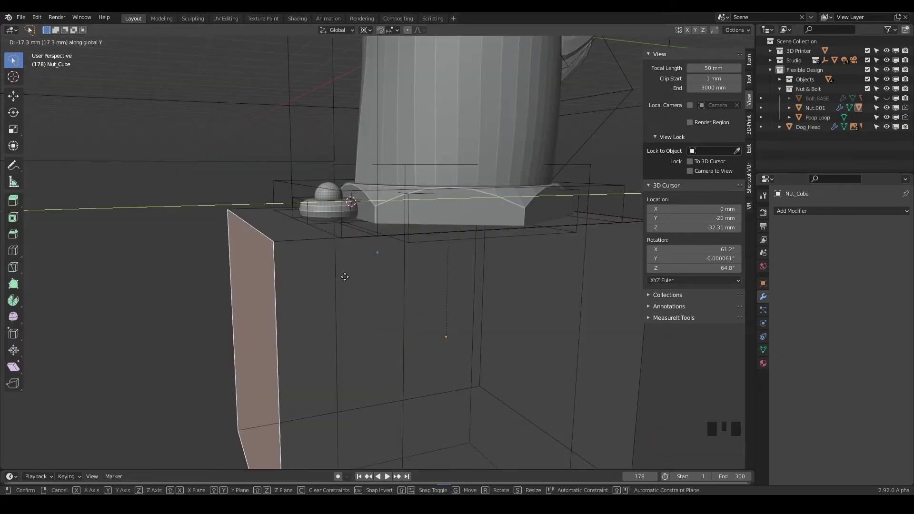
{"action": "left_click", "coordinate": [319, 252]}
{"action": "middle_click", "coordinate": [316, 222]}
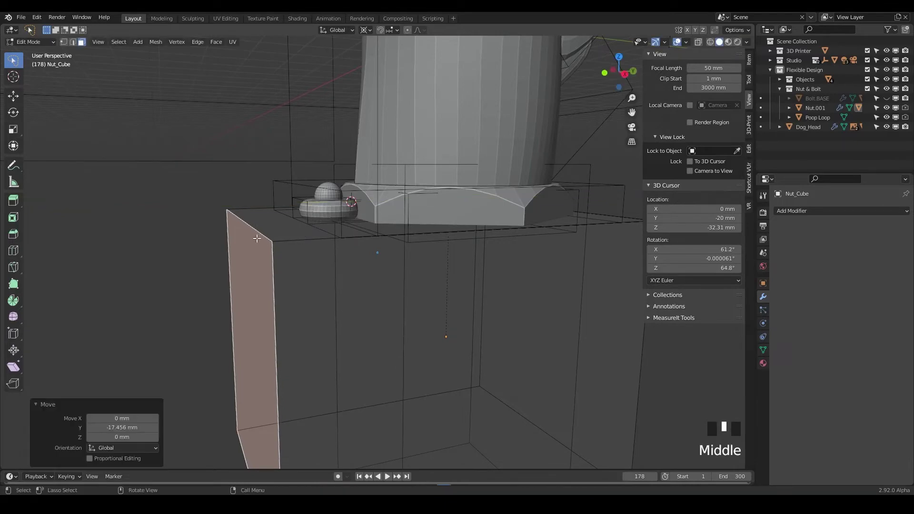
{"action": "middle_click", "coordinate": [317, 246]}
{"action": "middle_click_drag", "start_coordinate": [317, 246], "coordinate": [348, 222]}
{"action": "middle_click_drag", "start_coordinate": [310, 285], "coordinate": [453, 188]}
Step: Back in Object Mode, lower Dog_Head's Multires viewport level to 1
{"action": "key", "text": "Tab"}
{"action": "left_click", "coordinate": [506, 129]}
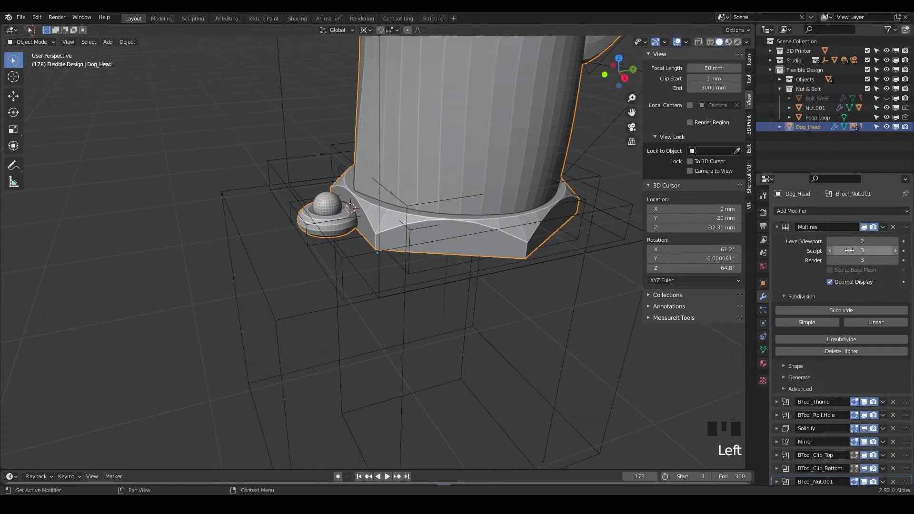
{"action": "left_click", "coordinate": [827, 243]}
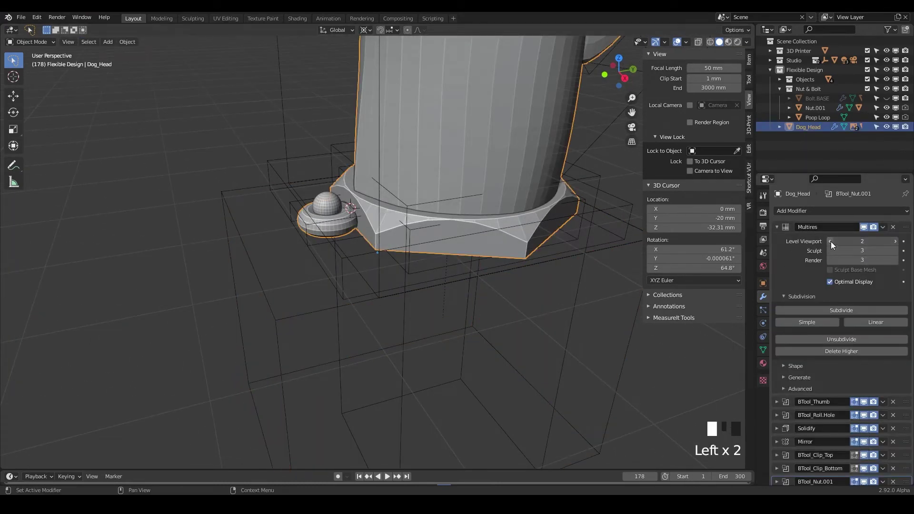
{"action": "middle_click_drag", "start_coordinate": [501, 190], "coordinate": [364, 219]}
Step: On Nut.001, move the BTool_Cube modifier below the BTool_Poop Loop union
{"action": "left_click", "coordinate": [172, 289]}
{"action": "middle_click_drag", "start_coordinate": [208, 255], "coordinate": [660, 157]}
{"action": "left_click", "coordinate": [812, 108]}
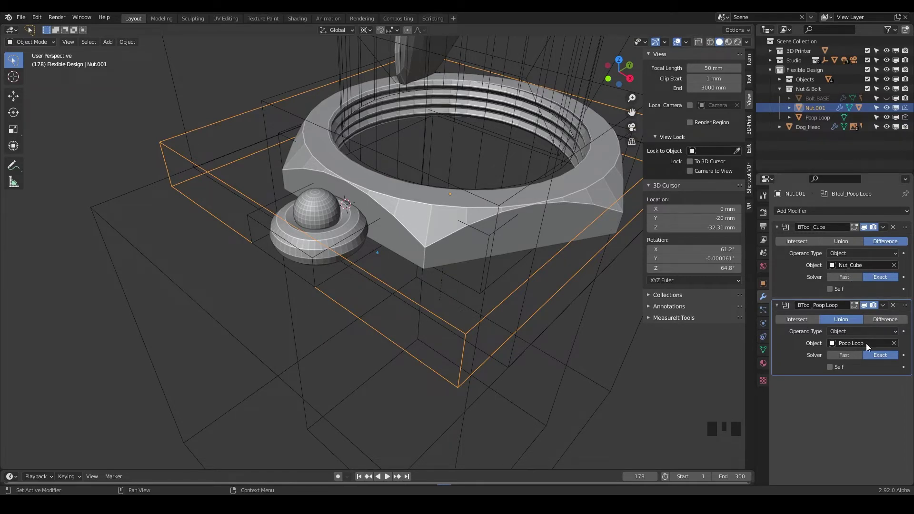
{"action": "left_click", "coordinate": [893, 227]}
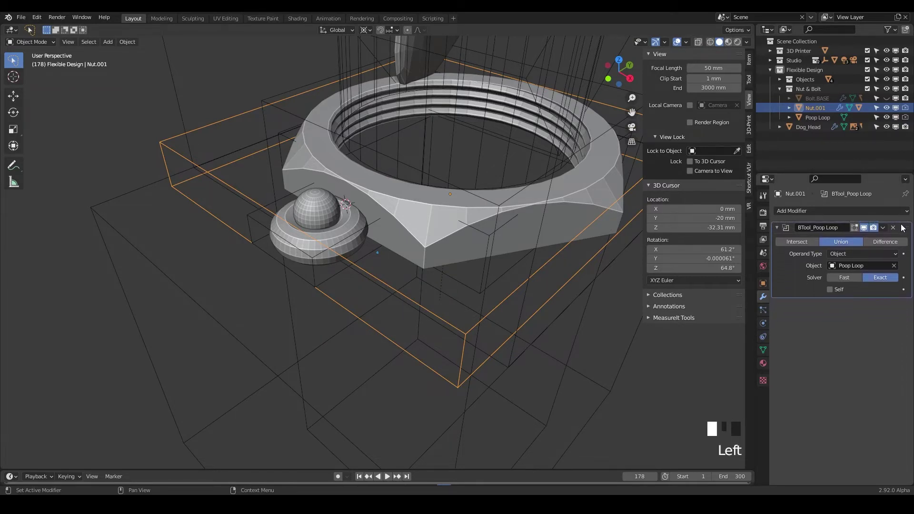
{"action": "left_click_drag", "start_coordinate": [903, 228], "coordinate": [903, 305]}
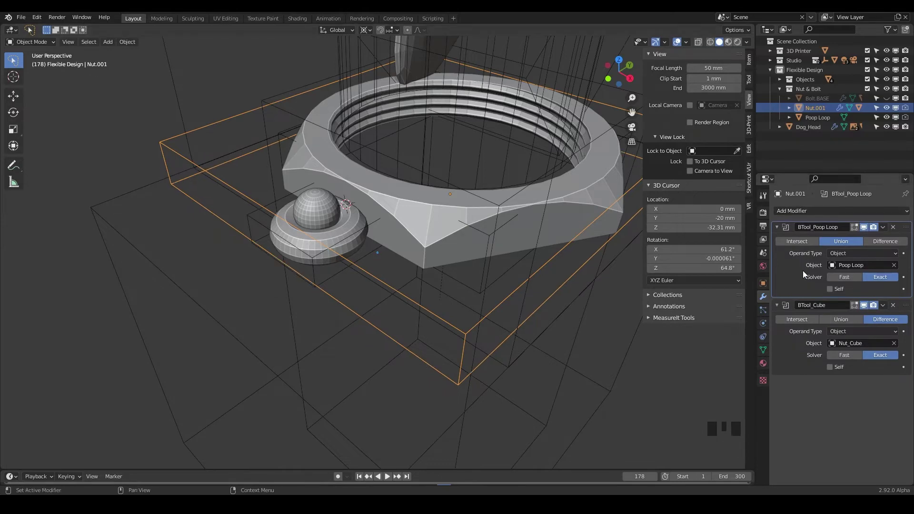
Step: Inspect the loop up close, select the Poop Loop, and make Nut & Bolt the active collection
{"action": "middle_click_drag", "start_coordinate": [395, 313], "coordinate": [337, 299]}
{"action": "scroll", "coordinate": [296, 221], "scroll_direction": "up", "scroll_amount": 4}
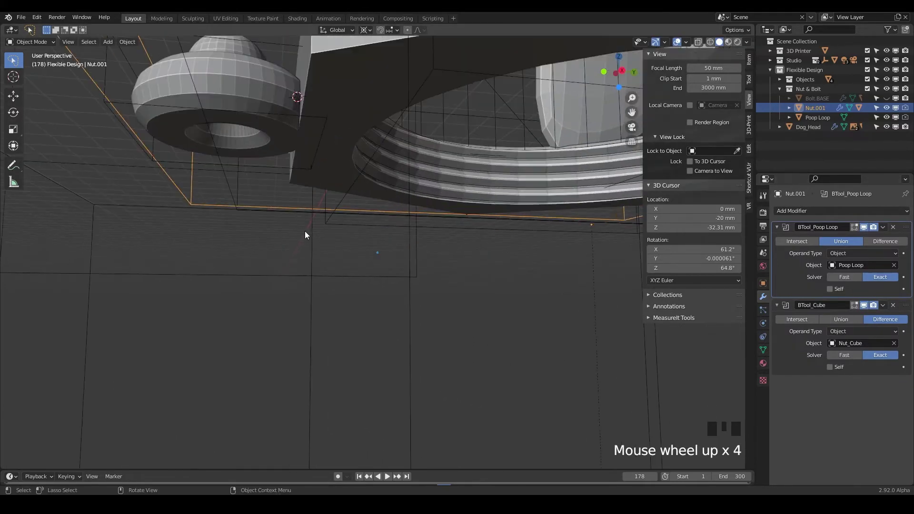
{"action": "middle_click_drag", "start_coordinate": [268, 108], "coordinate": [330, 236], "text": "shift"}
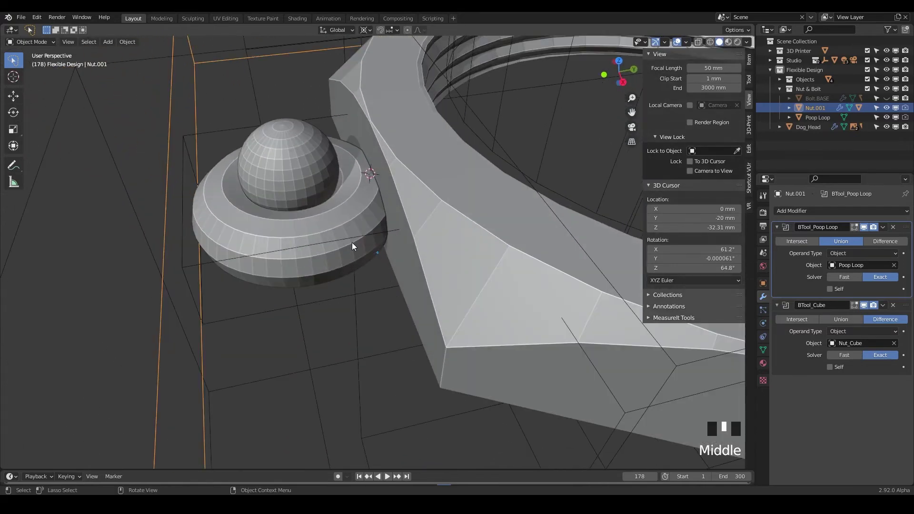
{"action": "left_click", "coordinate": [352, 241]}
{"action": "left_click", "coordinate": [342, 237]}
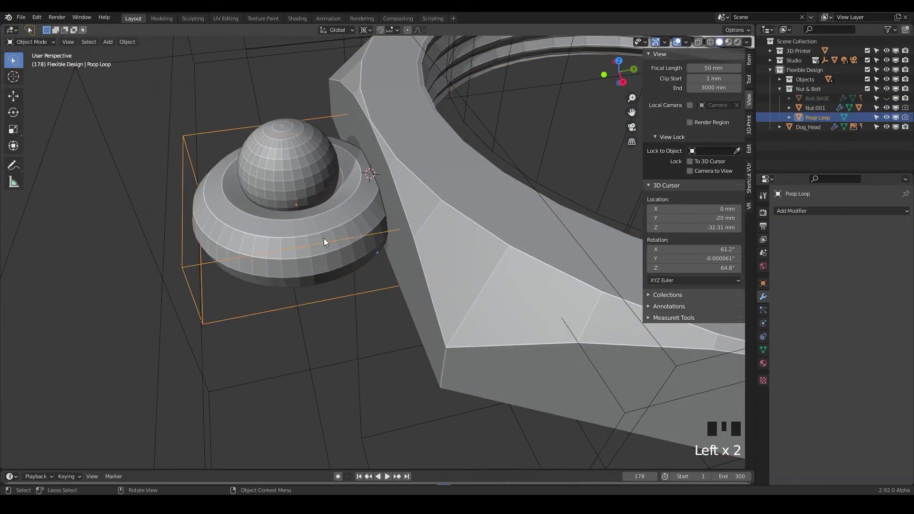
{"action": "middle_click_drag", "start_coordinate": [324, 242], "coordinate": [323, 217]}
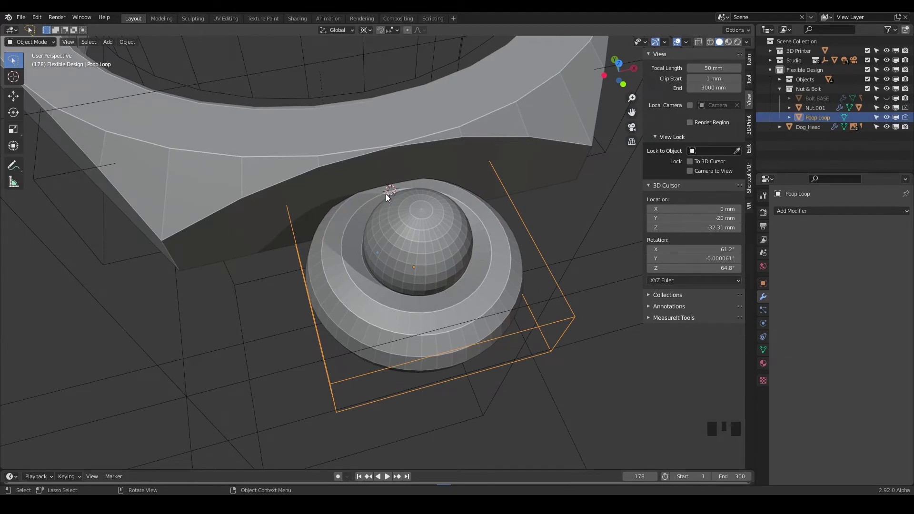
{"action": "left_click", "coordinate": [815, 89]}
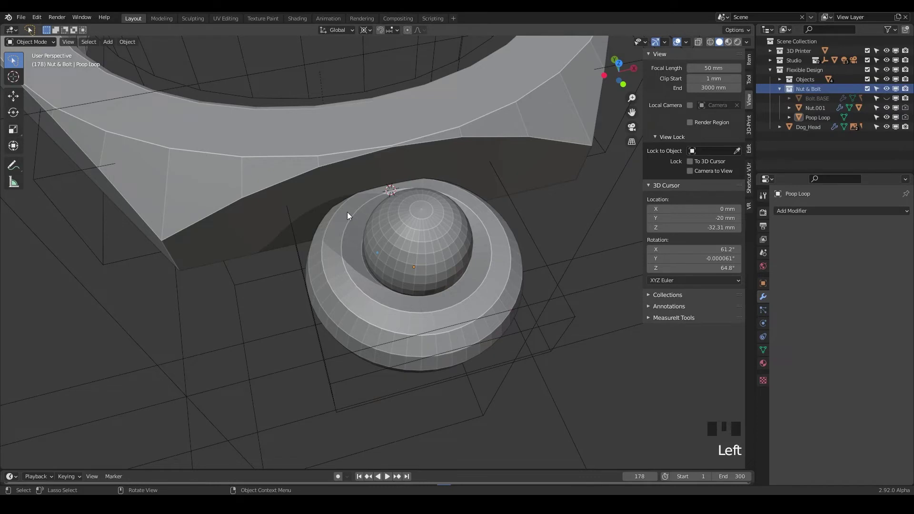
Step: Add a cube at the 3D cursor and set its size to 8 mm
{"action": "key", "text": "shift+a"}
{"action": "mouse_move", "coordinate": [347, 212]}
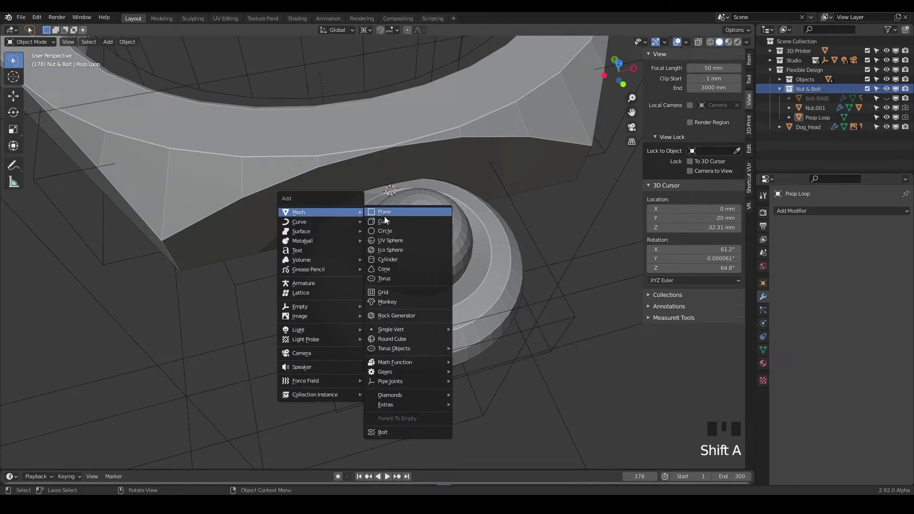
{"action": "left_click", "coordinate": [383, 221]}
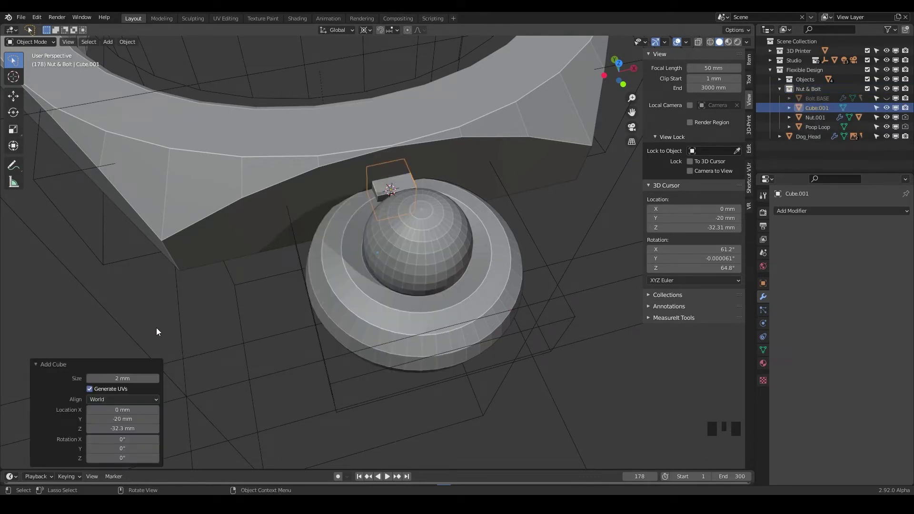
{"action": "left_click_drag", "start_coordinate": [122, 378], "coordinate": [347, 359]}
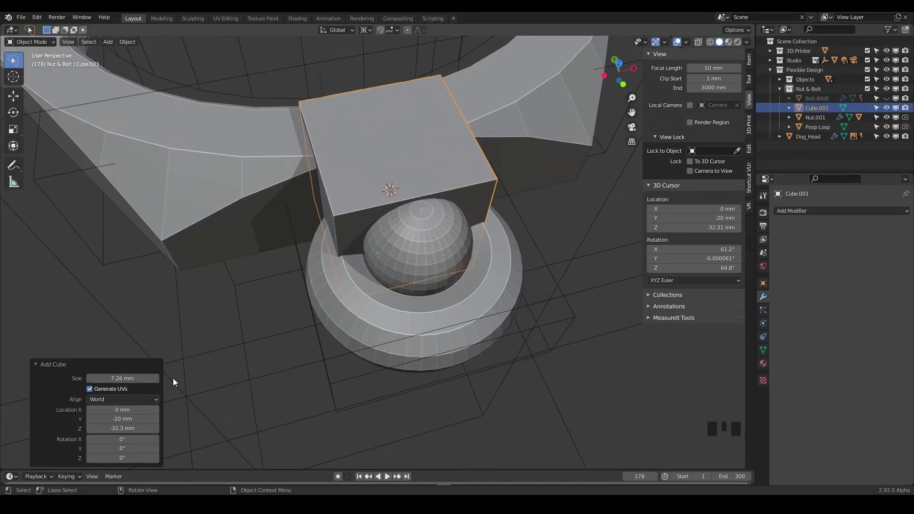
{"action": "left_click", "coordinate": [126, 378]}
{"action": "type", "text": "8"}
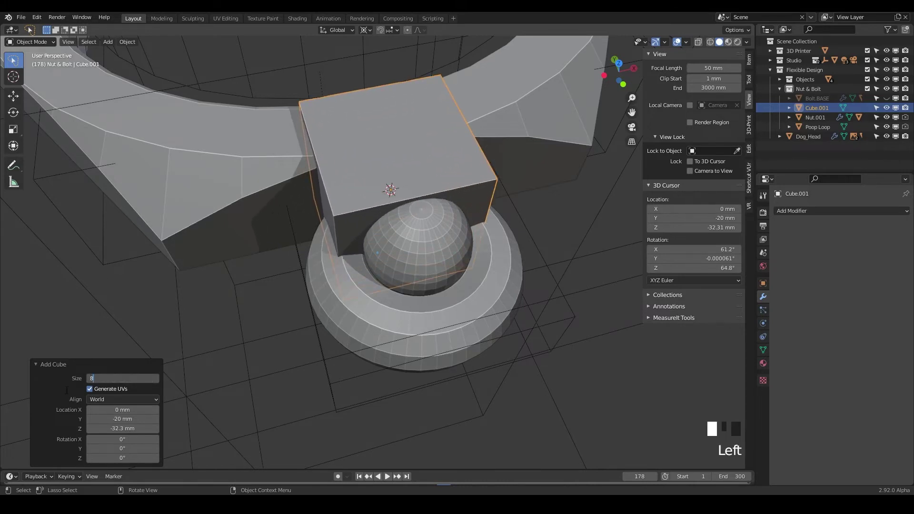
{"action": "key", "text": "Return"}
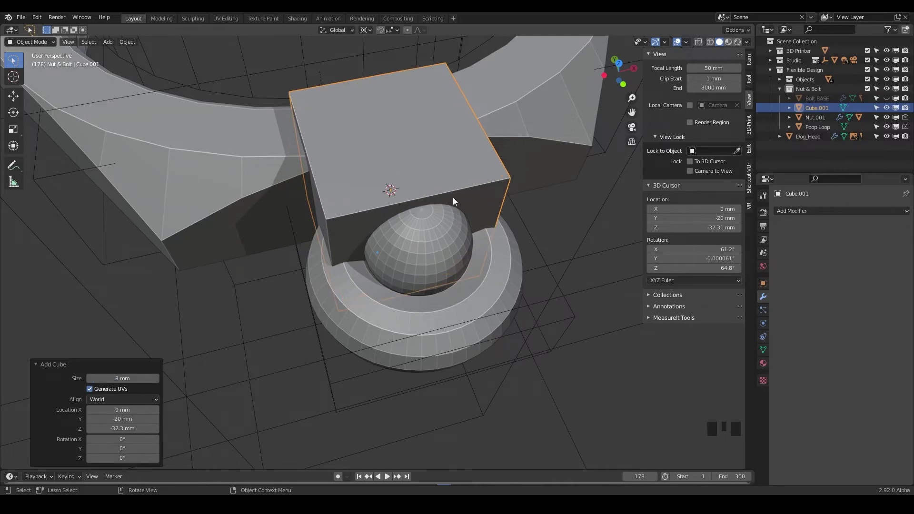
Step: Shift Cube.001 about 3.78 mm along X over the loop
{"action": "key", "text": "g"}
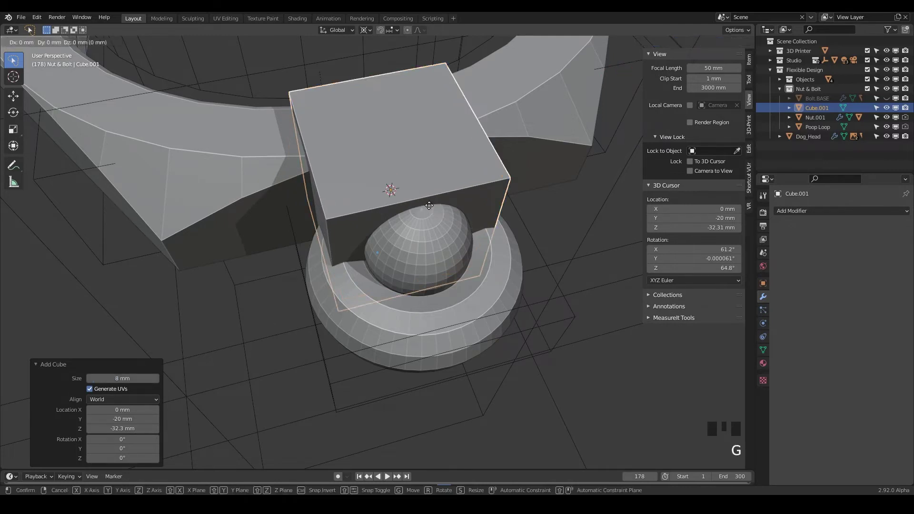
{"action": "left_click", "coordinate": [355, 210]}
{"action": "middle_click_drag", "start_coordinate": [355, 210], "coordinate": [293, 205]}
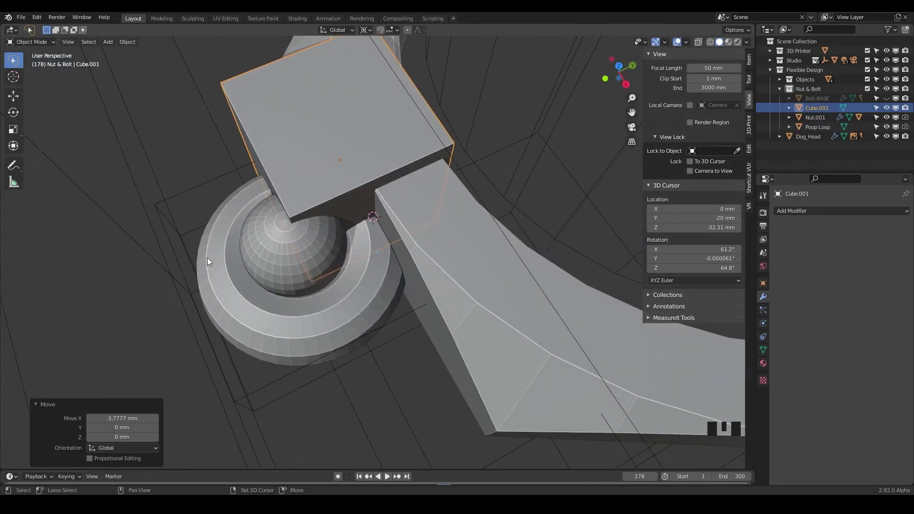
Step: Apply a Bool Tool Difference of Cube.001 on the Poop Loop, opening the ring
{"action": "left_click", "coordinate": [185, 193], "text": "shift"}
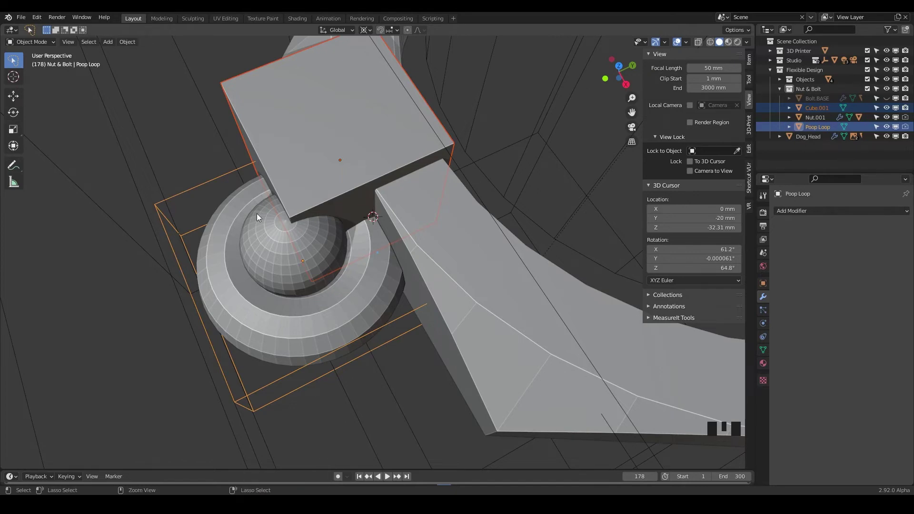
{"action": "key", "text": "ctrl+KP_Subtract"}
{"action": "middle_click_drag", "start_coordinate": [246, 205], "coordinate": [422, 173]}
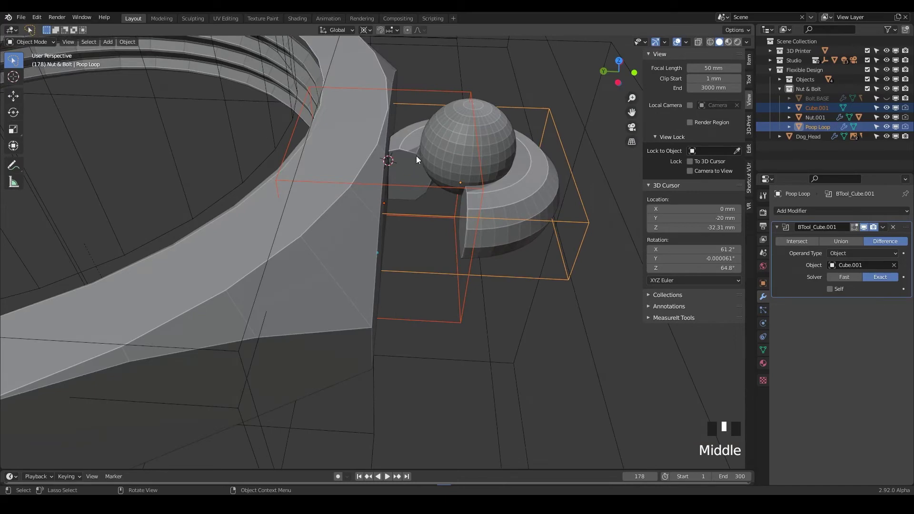
{"action": "middle_click_drag", "start_coordinate": [457, 139], "coordinate": [418, 227]}
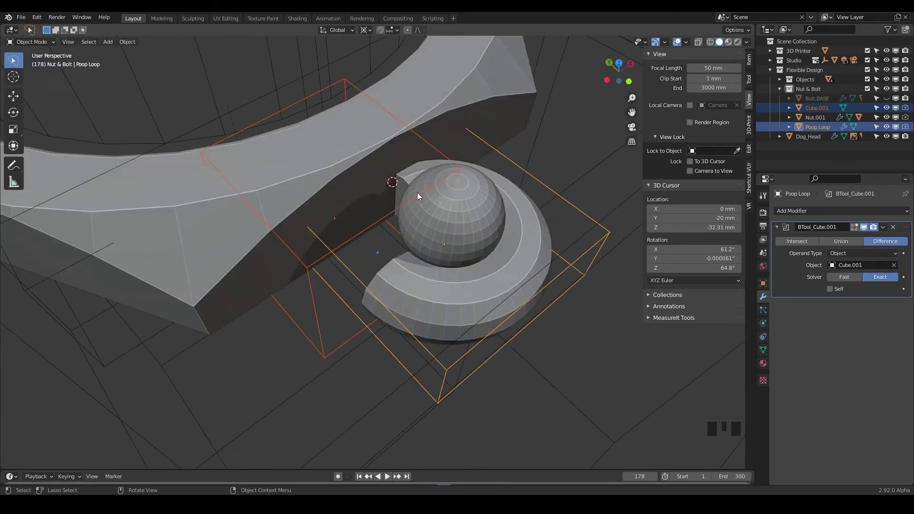
{"action": "key", "text": "ctrl+p"}
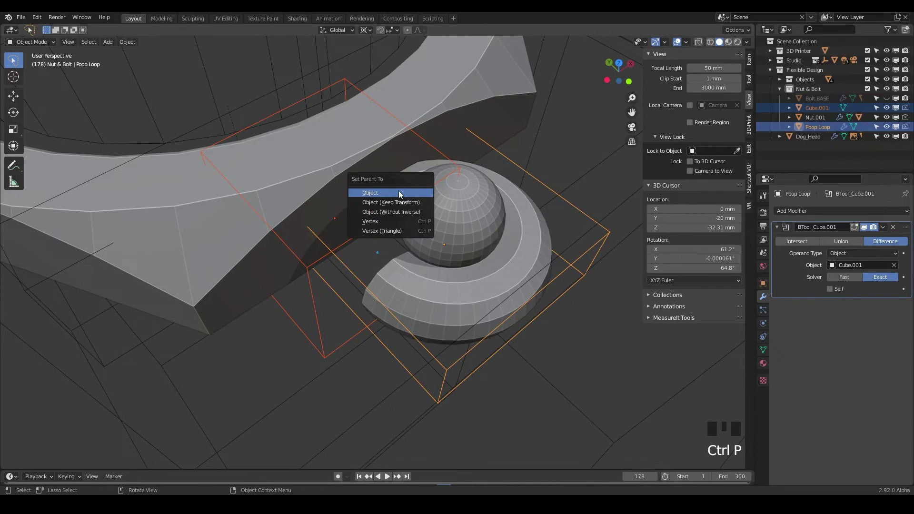
Step: Parent Cube.001 to the Poop Loop, then move the loop about 3.2 mm along Y
{"action": "left_click", "coordinate": [399, 192]}
{"action": "left_click", "coordinate": [464, 298]}
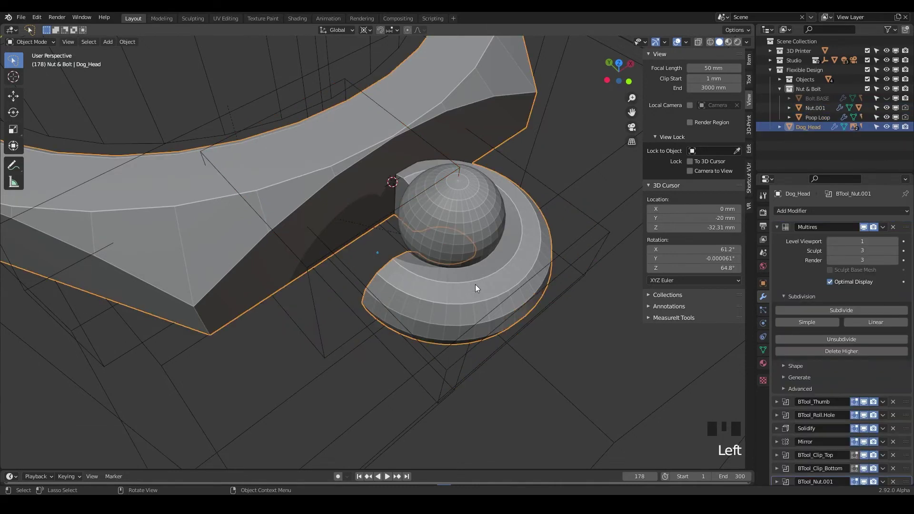
{"action": "left_click", "coordinate": [392, 315]}
{"action": "left_click", "coordinate": [392, 315]}
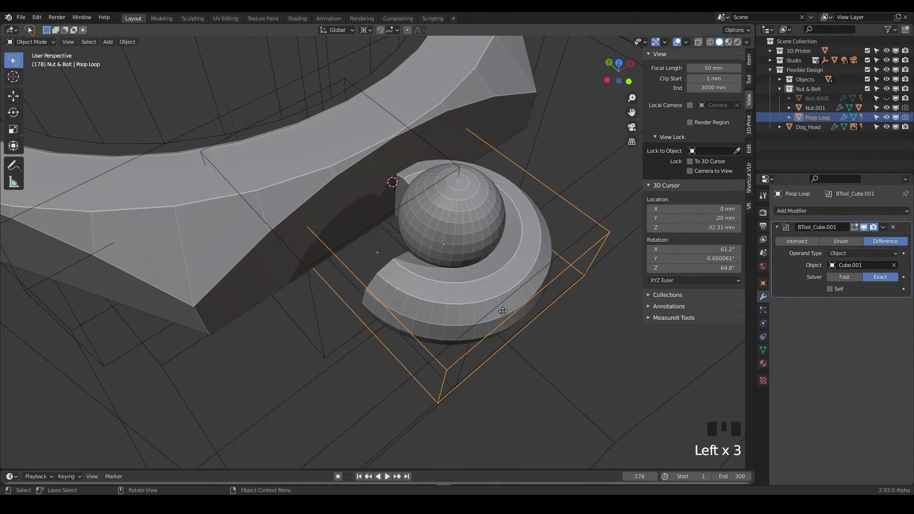
{"action": "key", "text": "g"}
{"action": "key", "text": "y"}
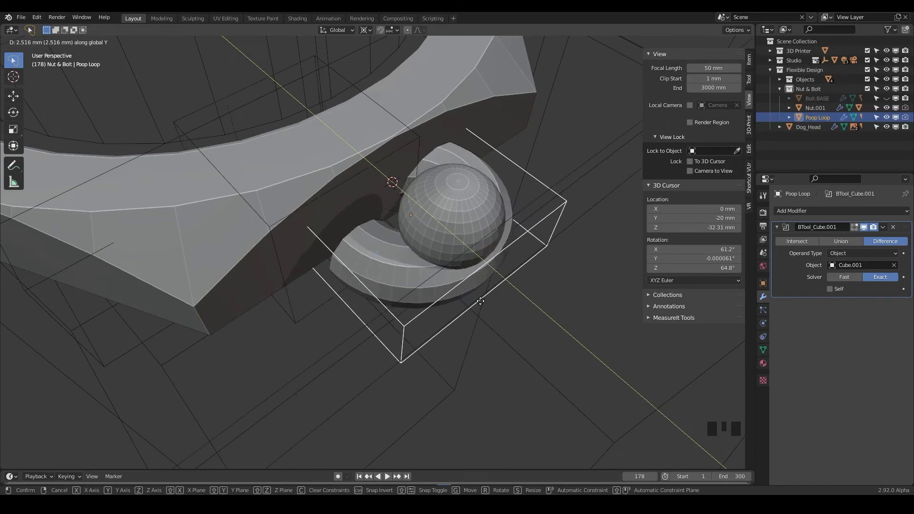
{"action": "left_click", "coordinate": [469, 298]}
{"action": "middle_click_drag", "start_coordinate": [469, 298], "coordinate": [388, 191]}
{"action": "scroll", "coordinate": [388, 228], "scroll_direction": "up", "scroll_amount": 1}
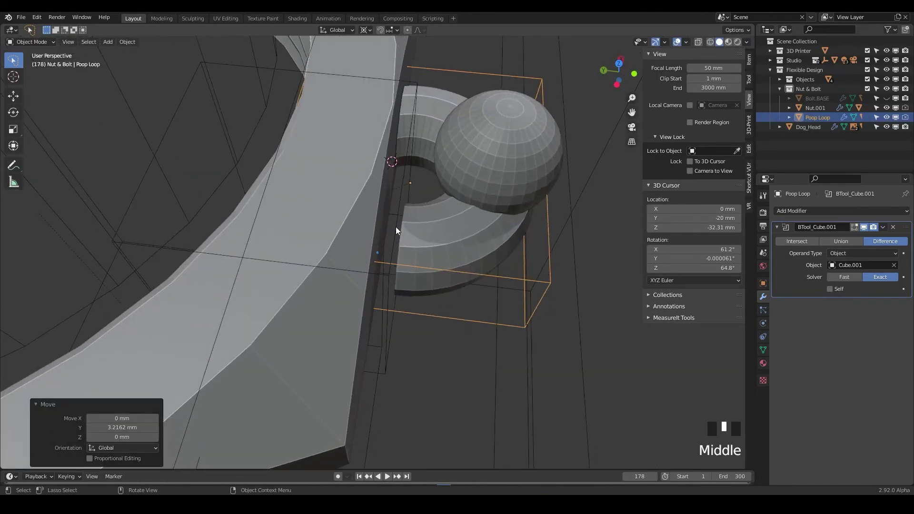
Step: Nudge Cube.001 along X, then 0.77339 mm along Y to refine the opening
{"action": "left_click", "coordinate": [429, 215]}
{"action": "key", "text": "g"}
{"action": "middle_click_drag", "start_coordinate": [429, 215], "coordinate": [402, 281]}
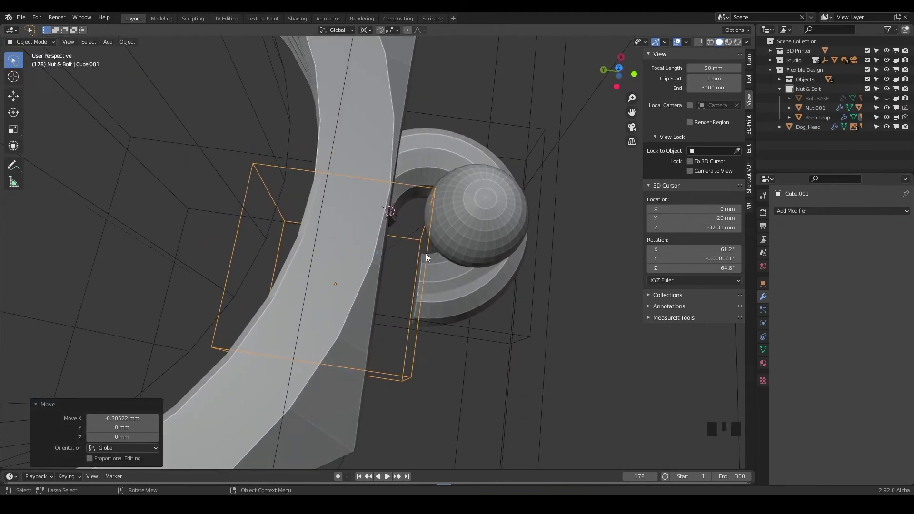
{"action": "key", "text": "g"}
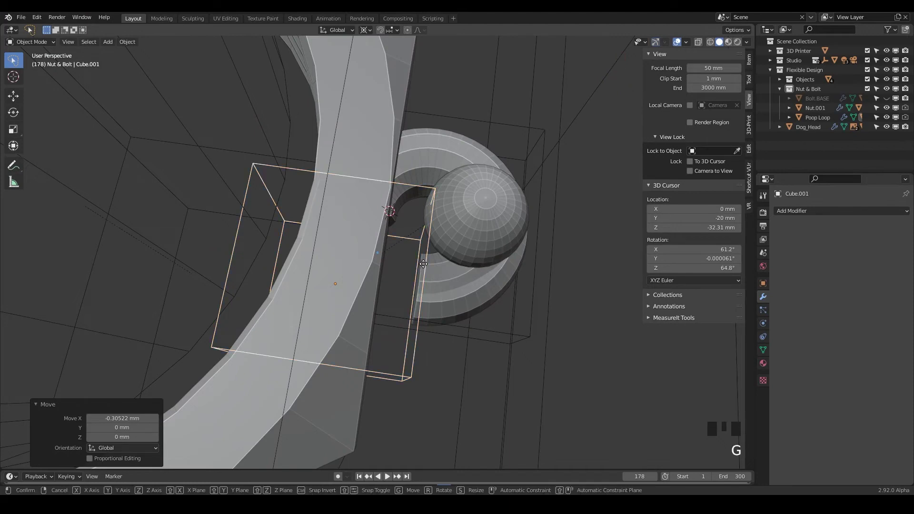
{"action": "key", "text": "y"}
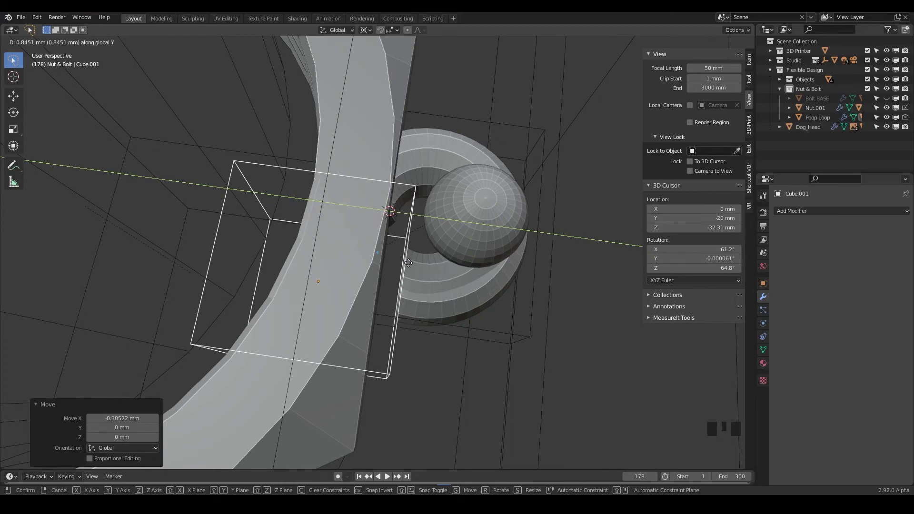
{"action": "left_click", "coordinate": [398, 256]}
{"action": "middle_click", "coordinate": [409, 279]}
{"action": "middle_click_drag", "start_coordinate": [409, 279], "coordinate": [324, 207]}
{"action": "left_click", "coordinate": [397, 186]}
{"action": "scroll", "coordinate": [397, 185], "scroll_direction": "down", "scroll_amount": 6}
Step: Hide the Knot sphere from the viewport via its Outliner eye icon
{"action": "middle_click_drag", "start_coordinate": [399, 196], "coordinate": [312, 200]}
{"action": "left_click", "coordinate": [311, 185]}
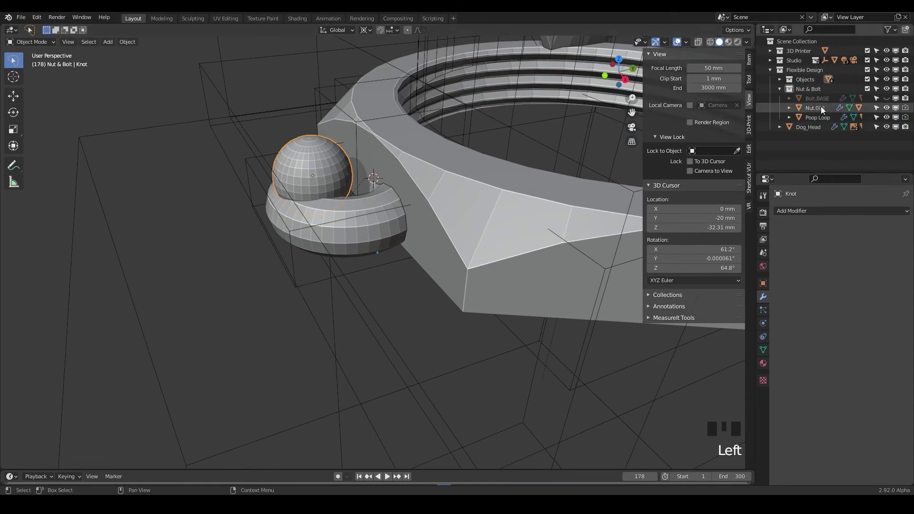
{"action": "left_click", "coordinate": [780, 79]}
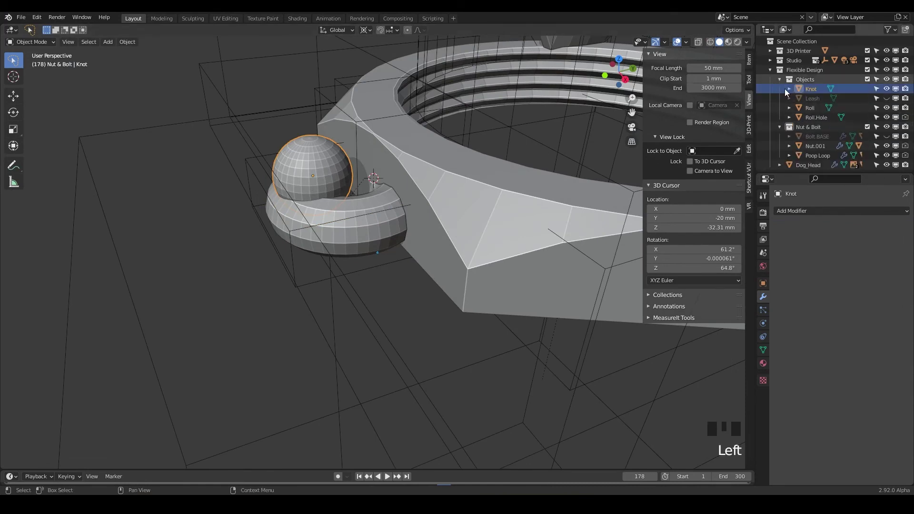
{"action": "left_click", "coordinate": [886, 89]}
Step: Check the unobstructed loop on the nut and save DHPD_D9.blend
{"action": "middle_click_drag", "start_coordinate": [502, 228], "coordinate": [402, 166]}
{"action": "scroll", "coordinate": [428, 182], "scroll_direction": "down", "scroll_amount": 6}
{"action": "middle_click_drag", "start_coordinate": [443, 222], "coordinate": [395, 228]}
{"action": "scroll", "coordinate": [386, 240], "scroll_direction": "up", "scroll_amount": 4}
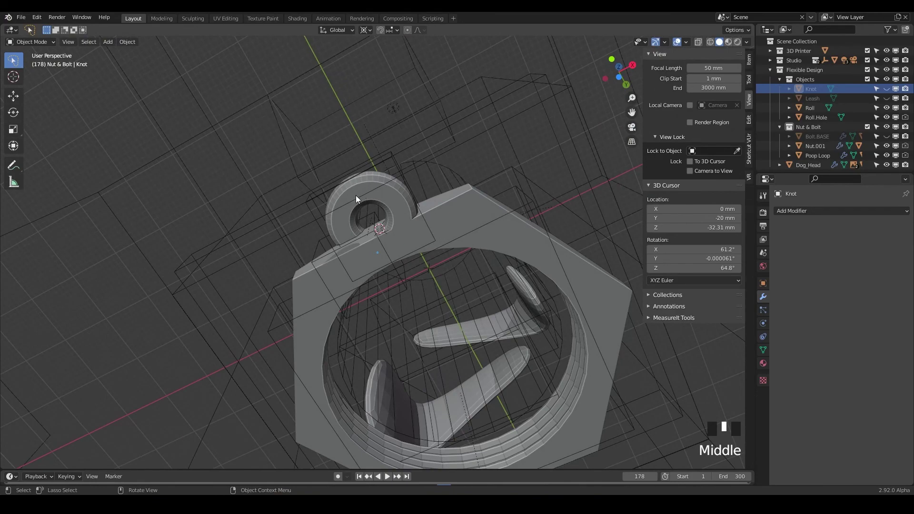
{"action": "middle_click_drag", "start_coordinate": [434, 238], "coordinate": [391, 321]}
{"action": "key", "text": "ctrl+s"}
{"action": "scroll", "coordinate": [395, 313], "scroll_direction": "up", "scroll_amount": 2}
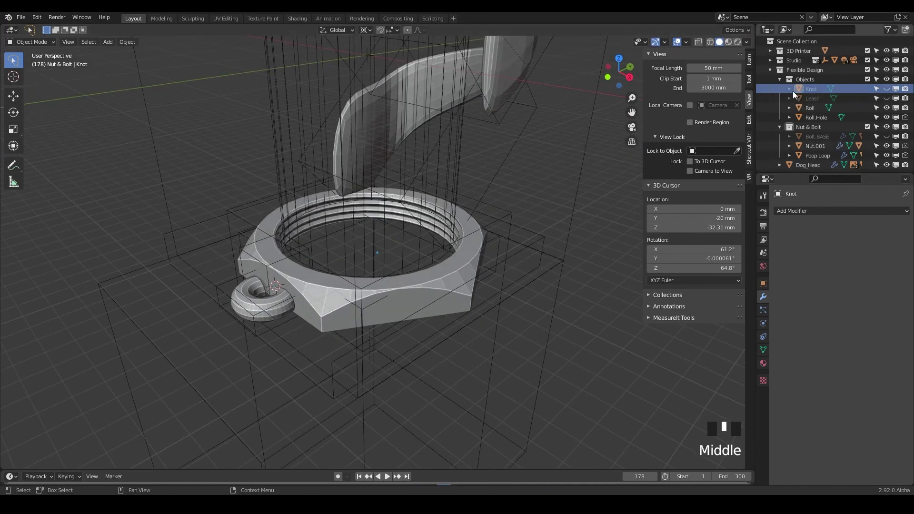
Step: Drag the Poop Loop onto Nut.001 in the Outliner's Nut & Bolt collection to nest it
{"action": "left_click", "coordinate": [779, 126]}
{"action": "left_click", "coordinate": [779, 79]}
{"action": "left_click", "coordinate": [779, 88]}
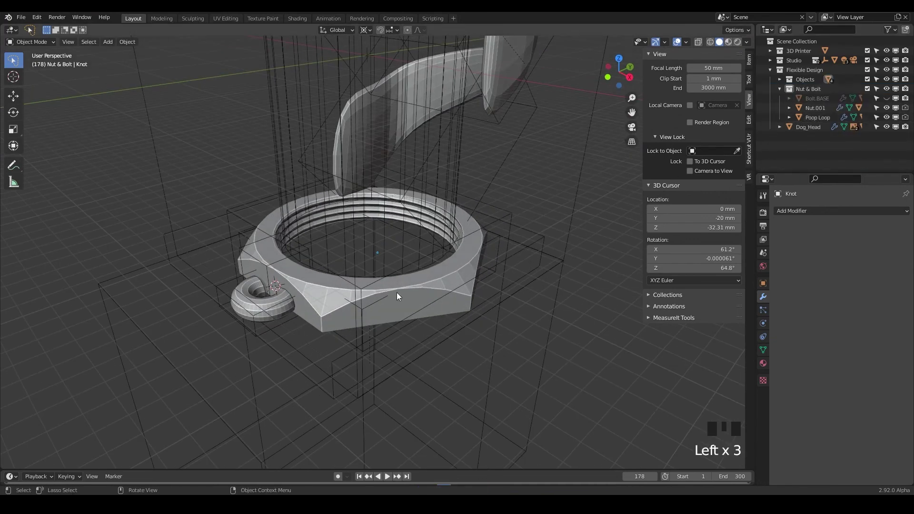
{"action": "left_click", "coordinate": [254, 315]}
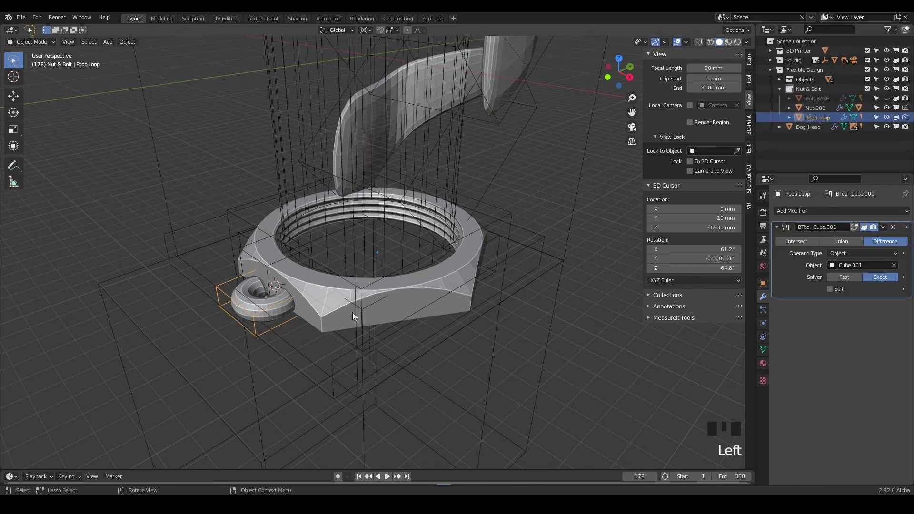
{"action": "left_click_drag", "start_coordinate": [818, 118], "coordinate": [813, 107]}
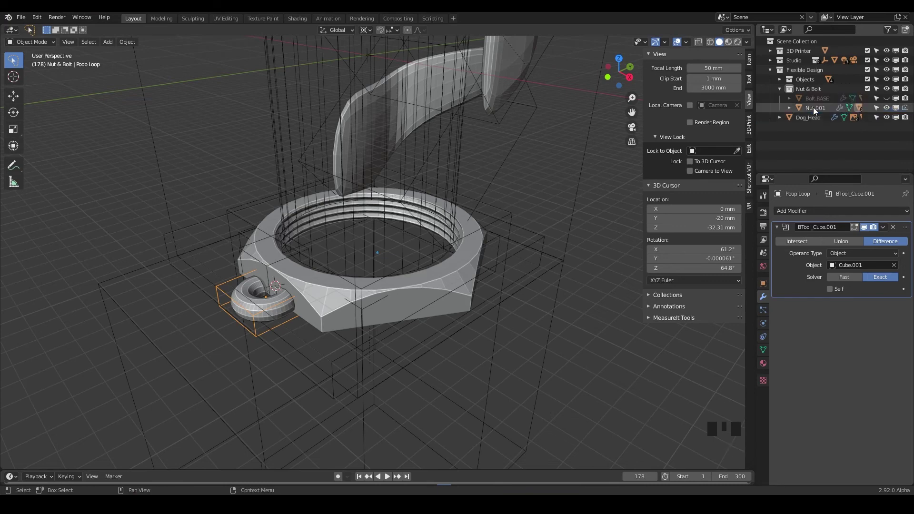
{"action": "left_click", "coordinate": [788, 107]}
{"action": "left_click", "coordinate": [788, 108]}
{"action": "left_click", "coordinate": [780, 89]}
{"action": "middle_click_drag", "start_coordinate": [388, 329], "coordinate": [404, 151]}
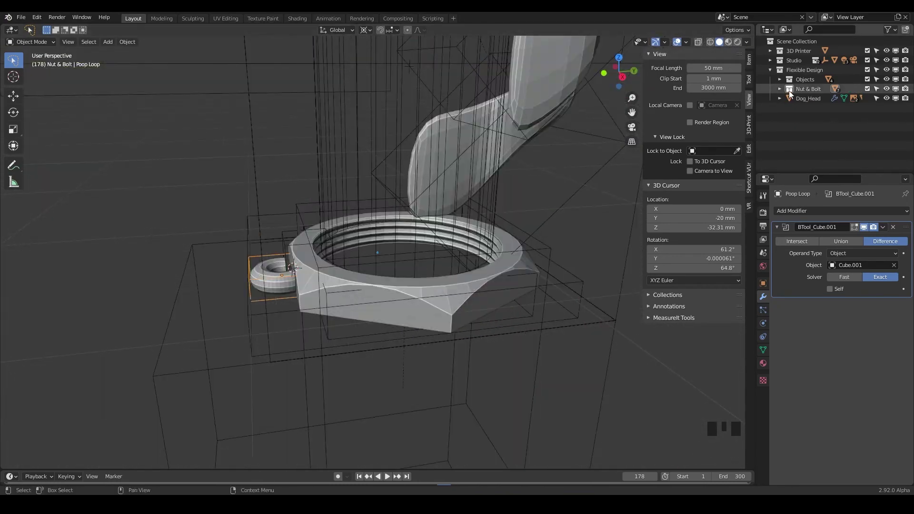
Step: Set Dog_Head's Multires viewport level to 2 and orbit around the head on the nut
{"action": "left_click", "coordinate": [808, 98]}
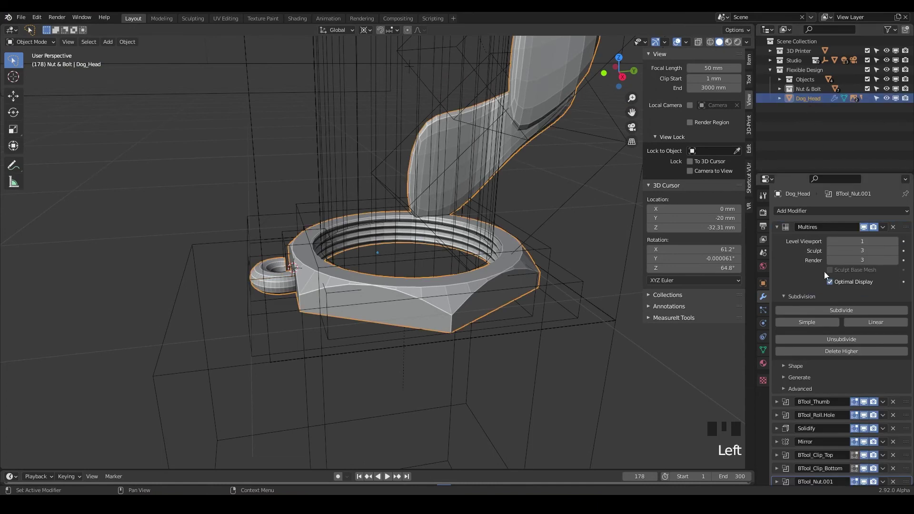
{"action": "left_click", "coordinate": [889, 246]}
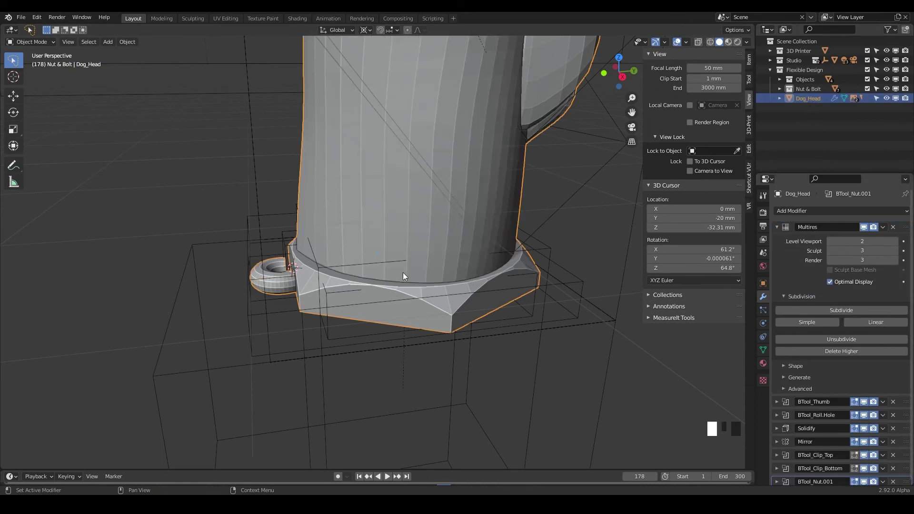
{"action": "middle_click_drag", "start_coordinate": [490, 307], "coordinate": [418, 275]}
{"action": "scroll", "coordinate": [419, 275], "scroll_direction": "down", "scroll_amount": 2}
{"action": "middle_click_drag", "start_coordinate": [384, 375], "coordinate": [421, 377], "text": "shift"}
{"action": "scroll", "coordinate": [339, 378], "scroll_direction": "up", "scroll_amount": 1}
{"action": "scroll", "coordinate": [376, 331], "scroll_direction": "down", "scroll_amount": 2}
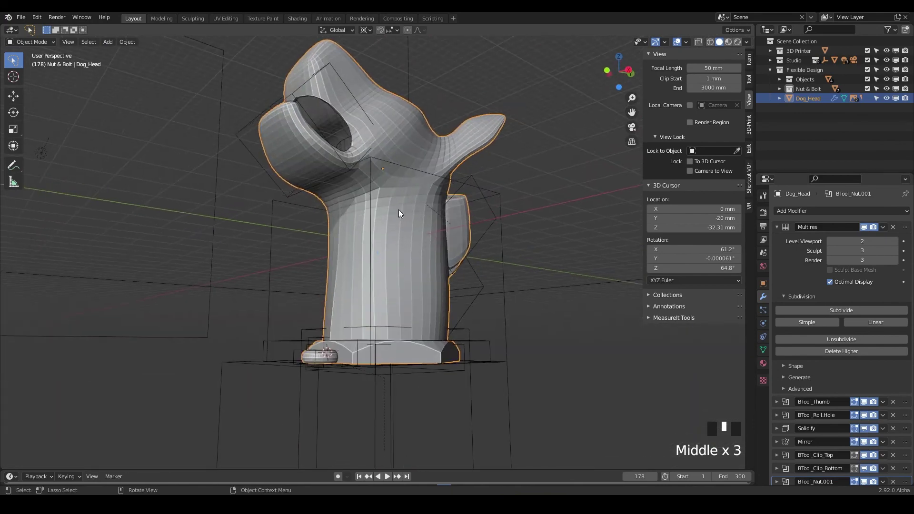
{"action": "middle_click_drag", "start_coordinate": [397, 241], "coordinate": [384, 332]}
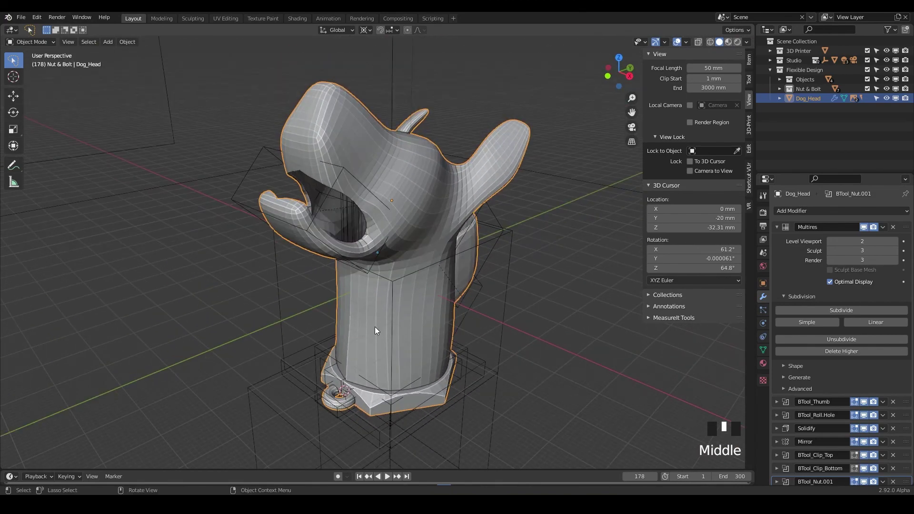